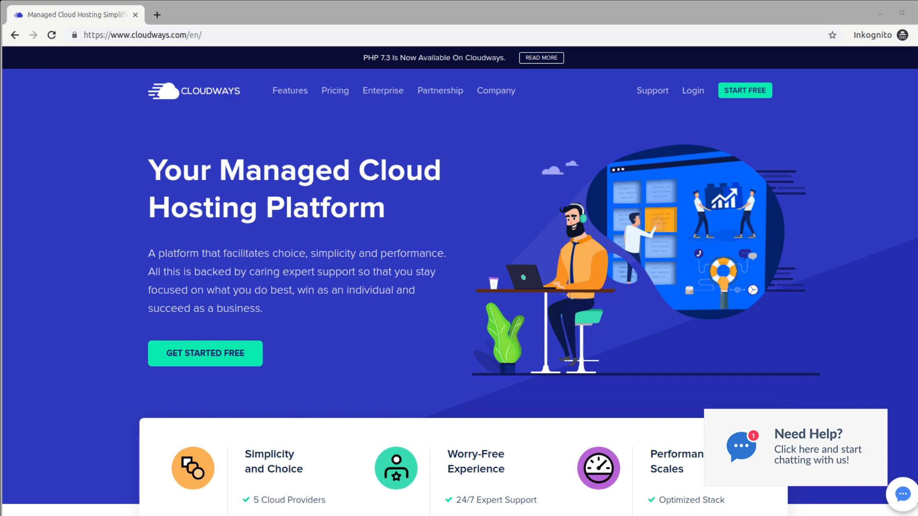
Start the free Cloudways sign-up and reach the Deploy Your Managed Application form.
left_click(744, 90)
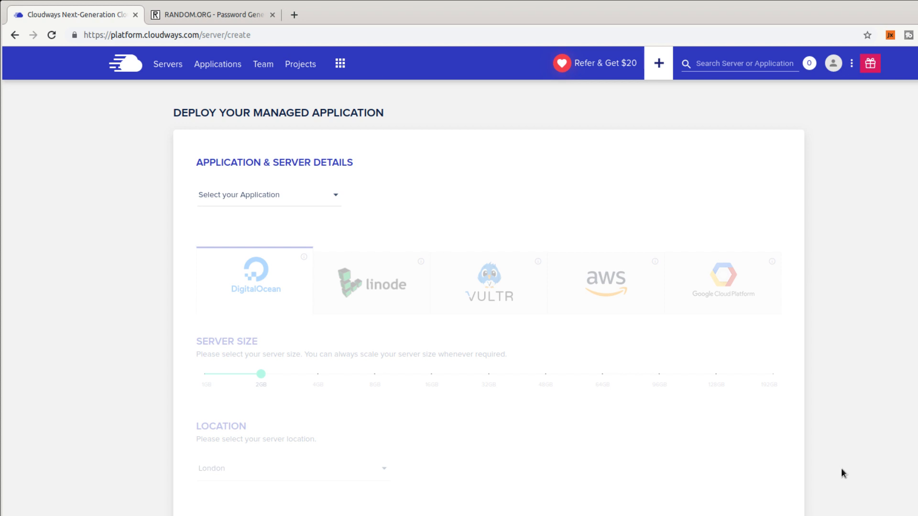
Browse the application dropdown's WordPress, PHP, Laravel, Magento and Drupal options.
left_click(329, 206)
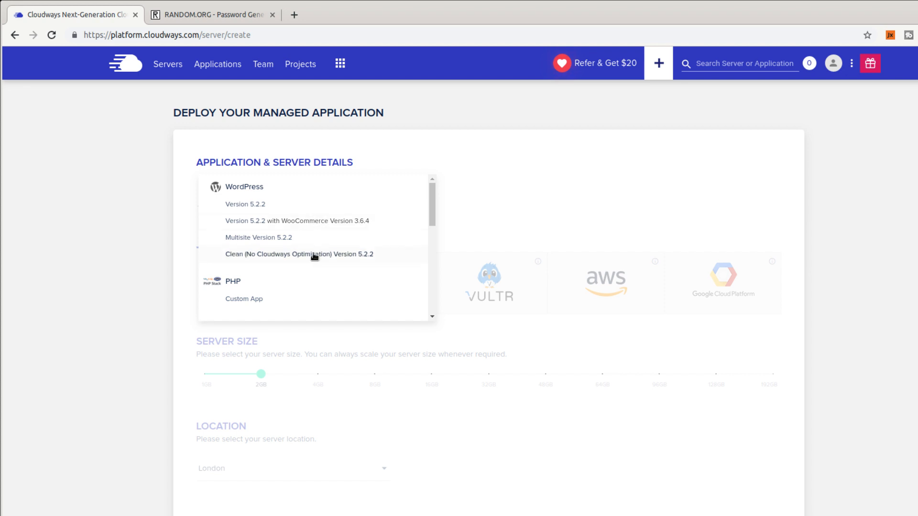
scroll(314, 257, "down", 2)
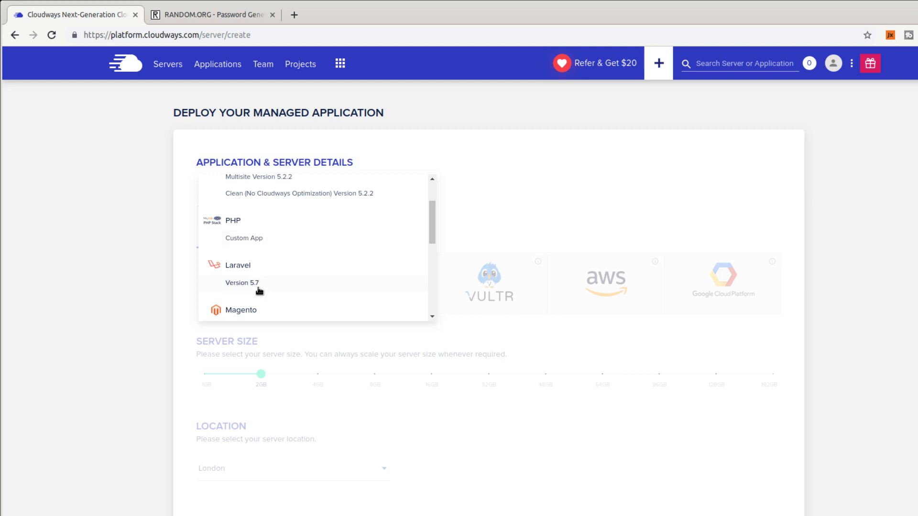
scroll(259, 290, "down", 1)
scroll(276, 280, "down", 1)
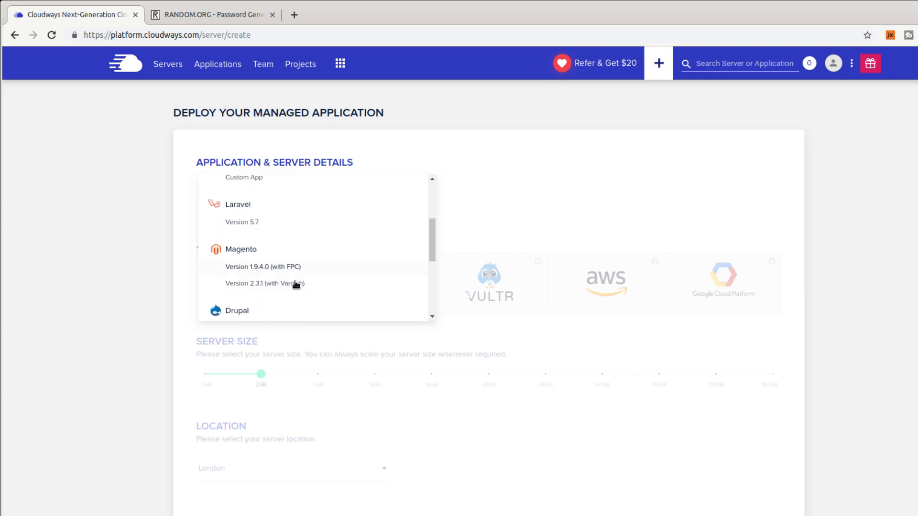
scroll(318, 264, "down", 3)
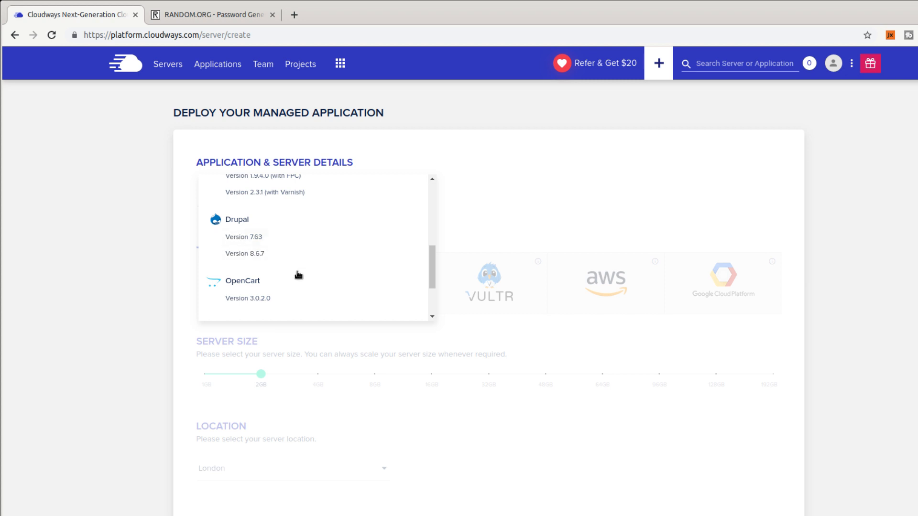
scroll(298, 275, "down", 2)
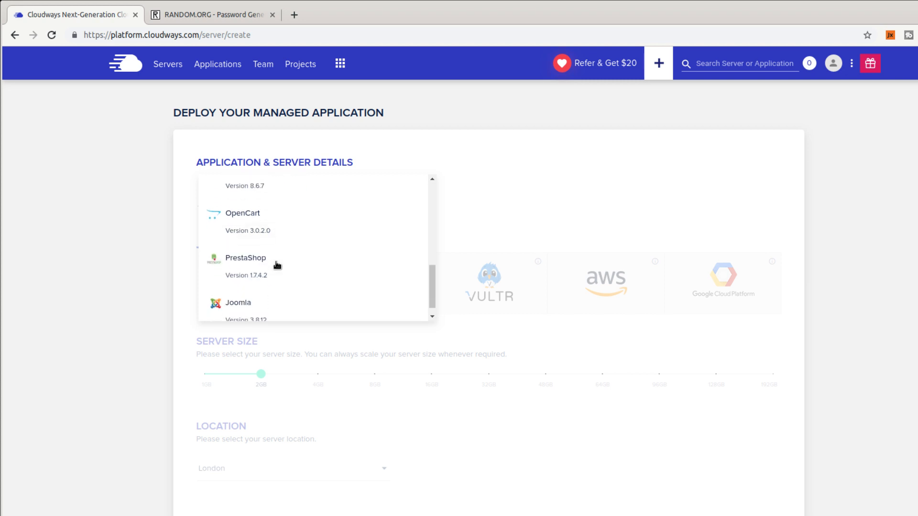
scroll(276, 264, "down", 1)
scroll(277, 265, "up", 4)
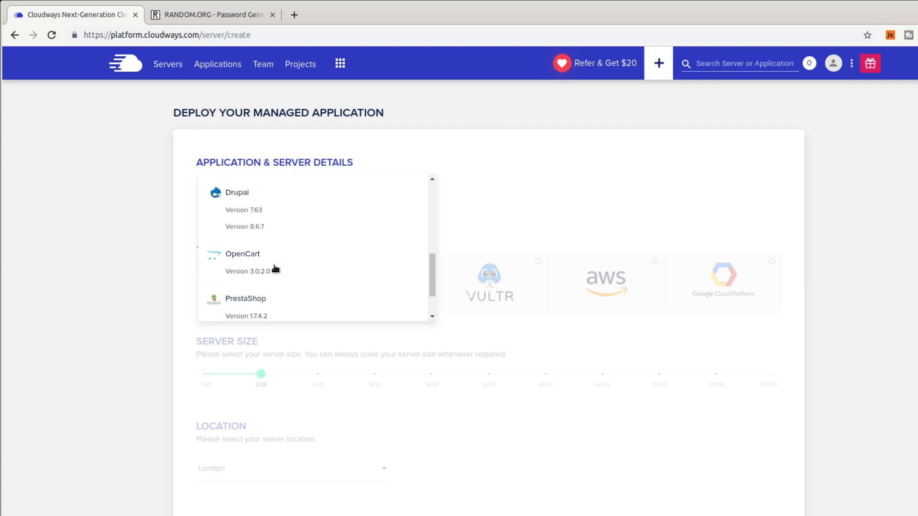
scroll(300, 265, "up", 1)
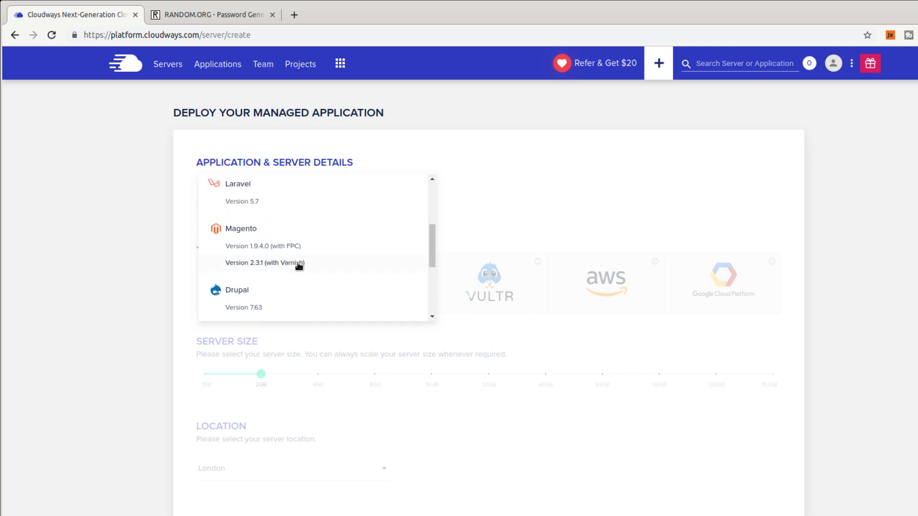
scroll(299, 266, "down", 2)
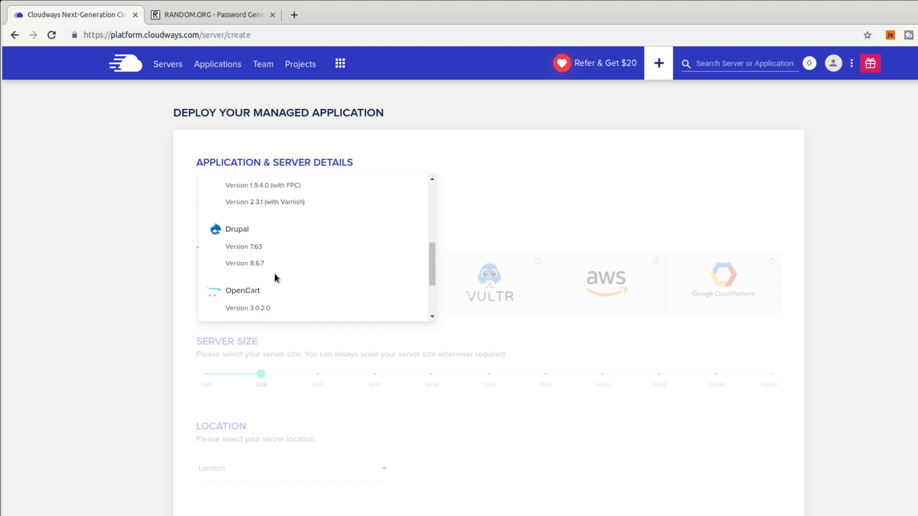
scroll(280, 280, "up", 4)
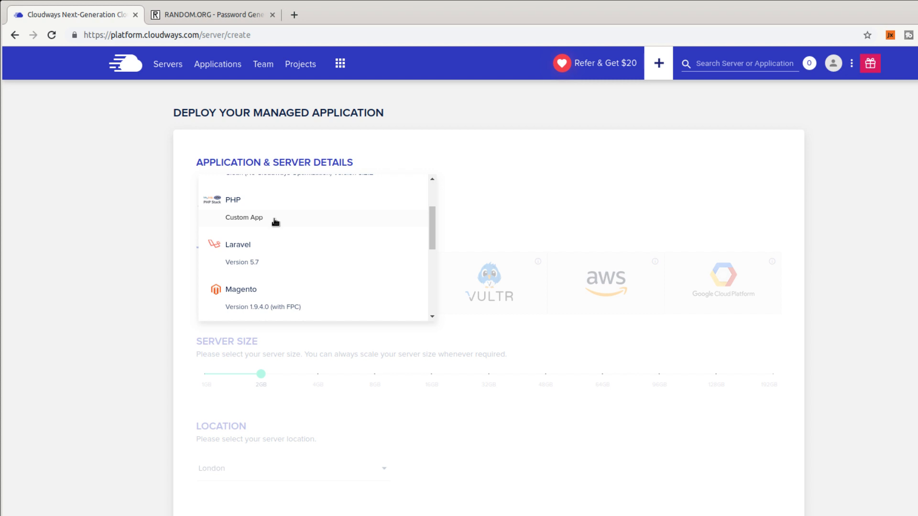
scroll(276, 221, "up", 3)
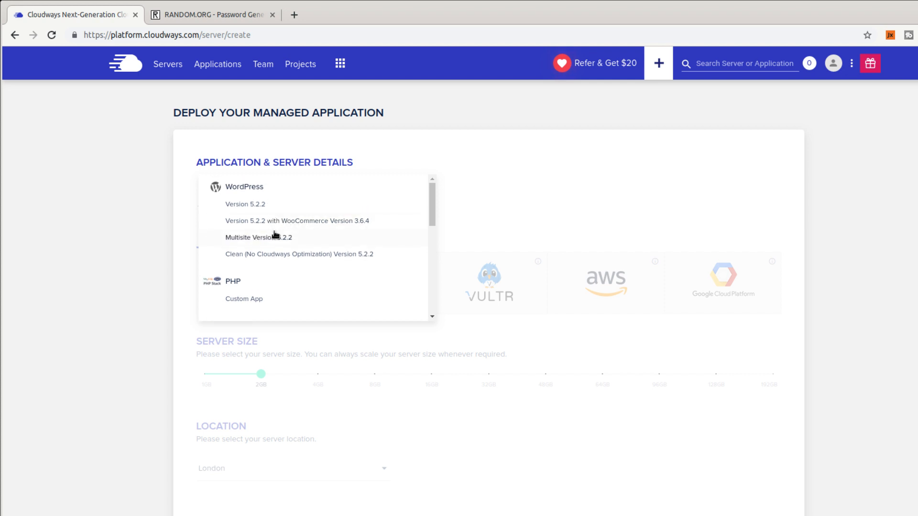
scroll(309, 285, "down", 1)
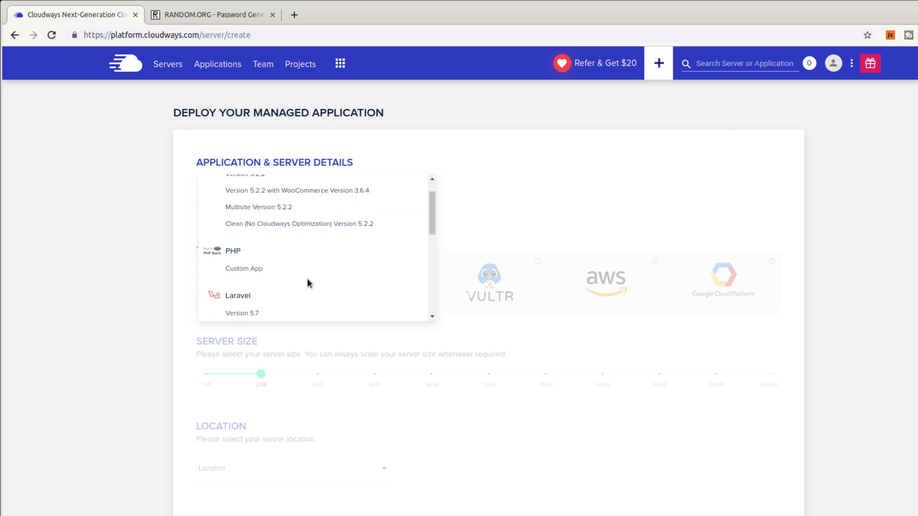
Choose PHP Custom App, named TutorialApp, on a server named TutorialServer.
left_click(269, 270)
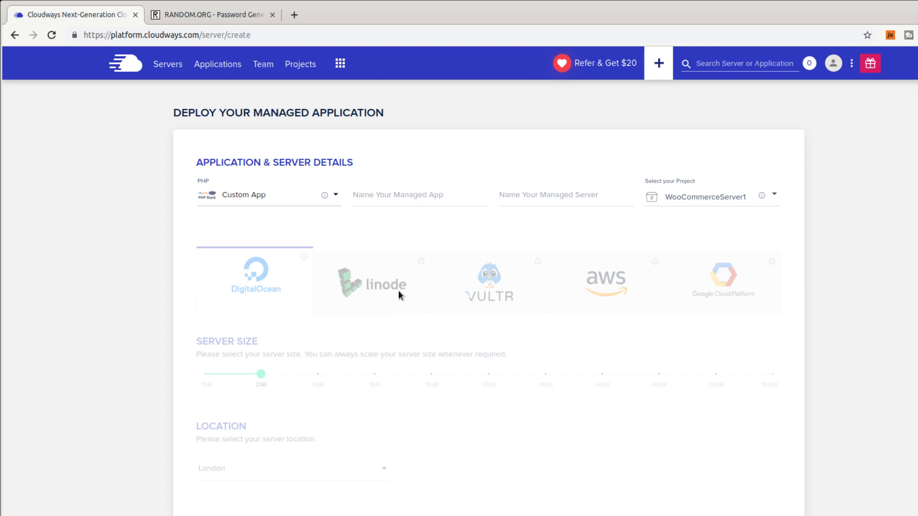
left_click(394, 203)
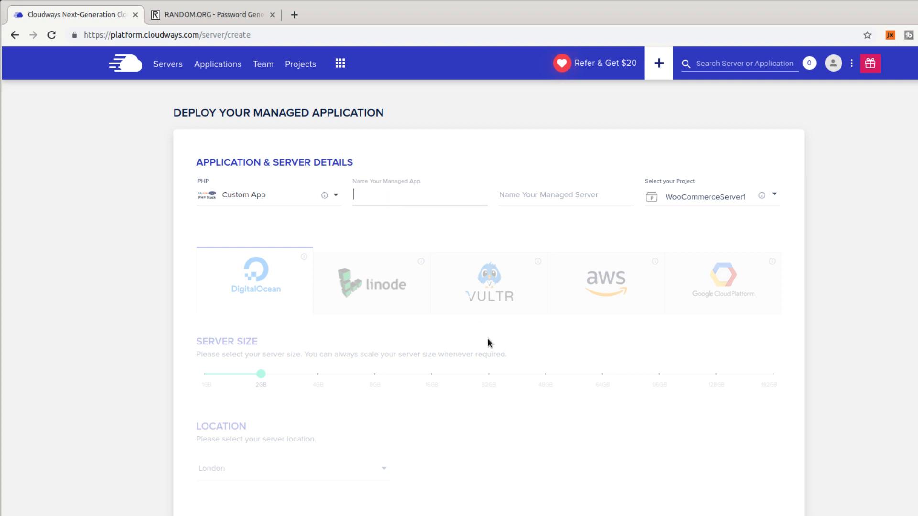
type("TutorialApp")
key("Tab")
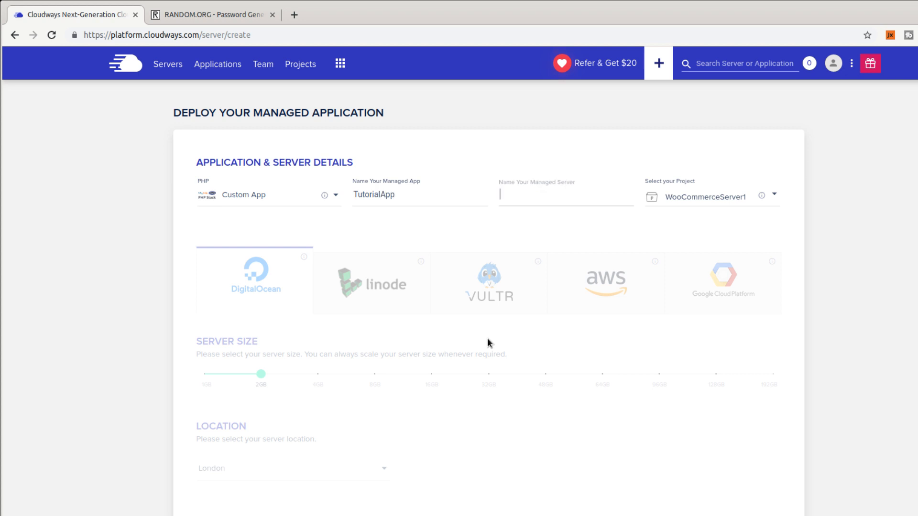
type("TutorialServer")
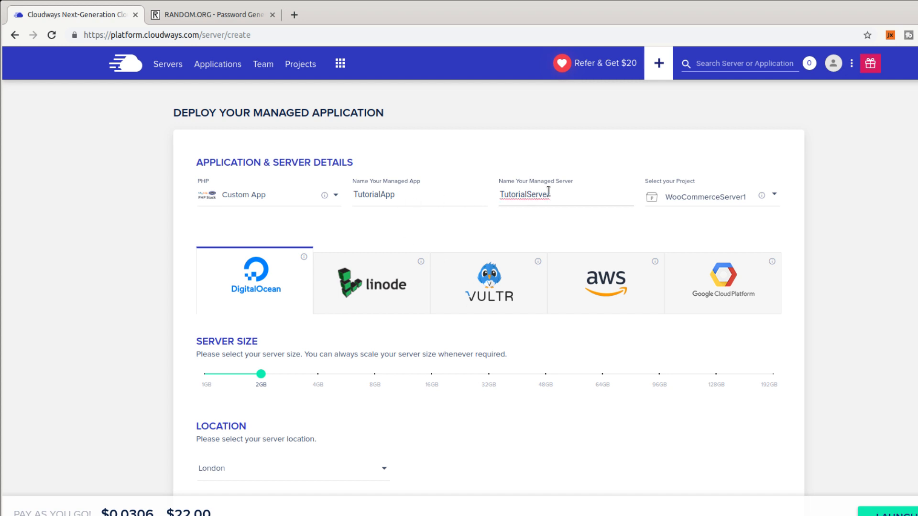
left_click_drag(551, 195, 525, 195)
left_click_drag(395, 194, 382, 194)
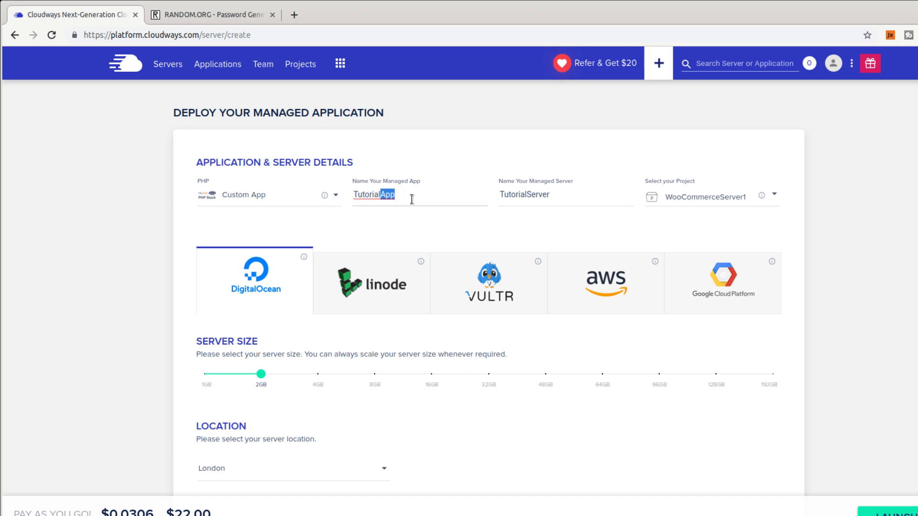
Assign the deployment to the MyPHPServer1 project.
left_click(735, 196)
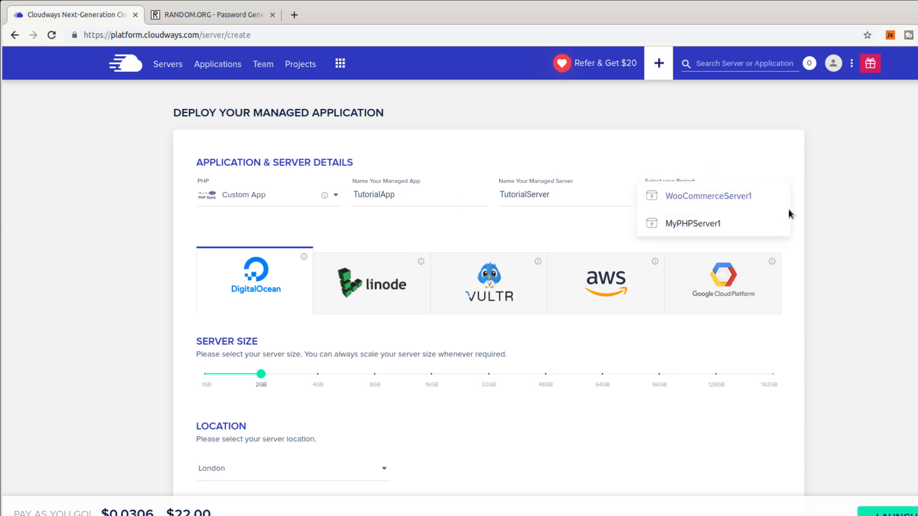
left_click(869, 195)
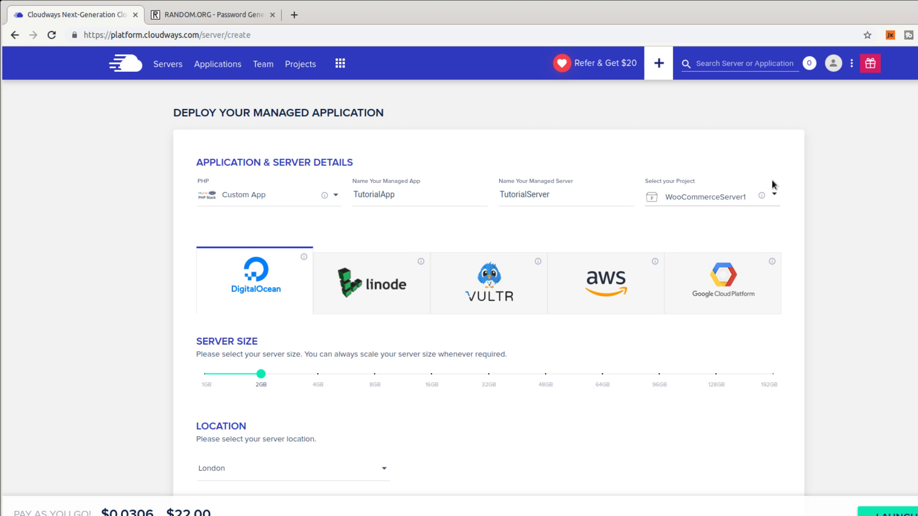
left_click(729, 197)
left_click(669, 225)
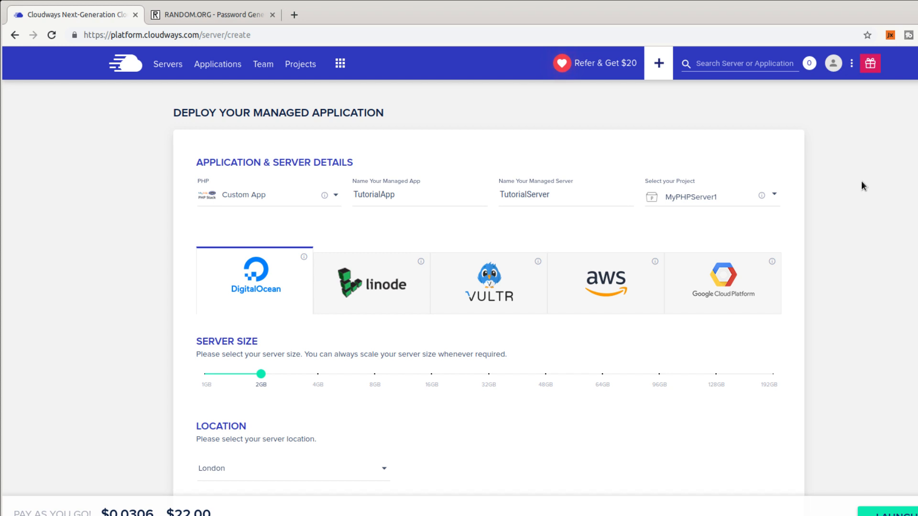
Compare Linode, Vultr, AWS and Google Cloud, ending on DigitalOcean at 2GB in London.
scroll(862, 181, "down", 2)
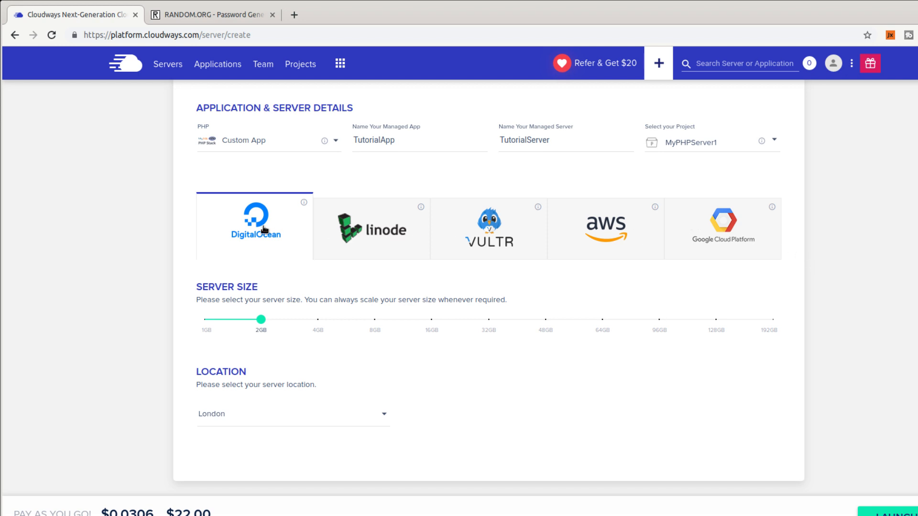
left_click(356, 233)
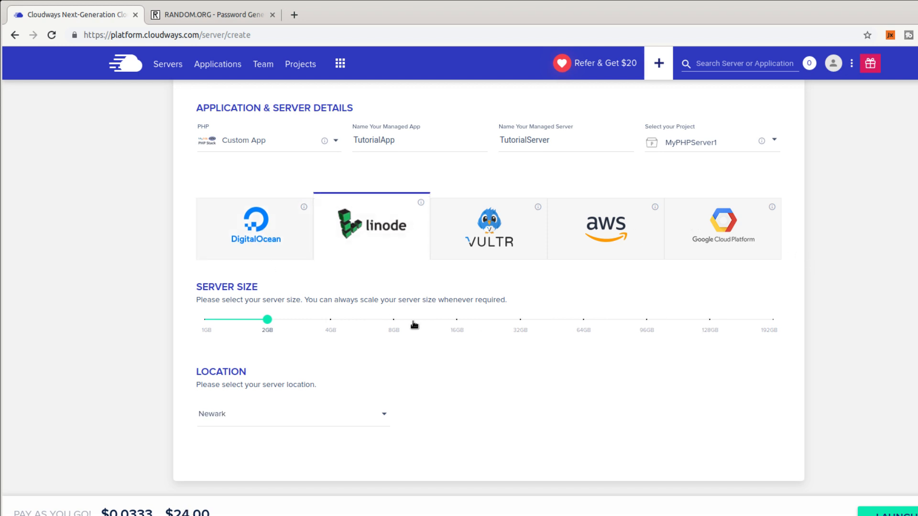
left_click(492, 255)
left_click(580, 253)
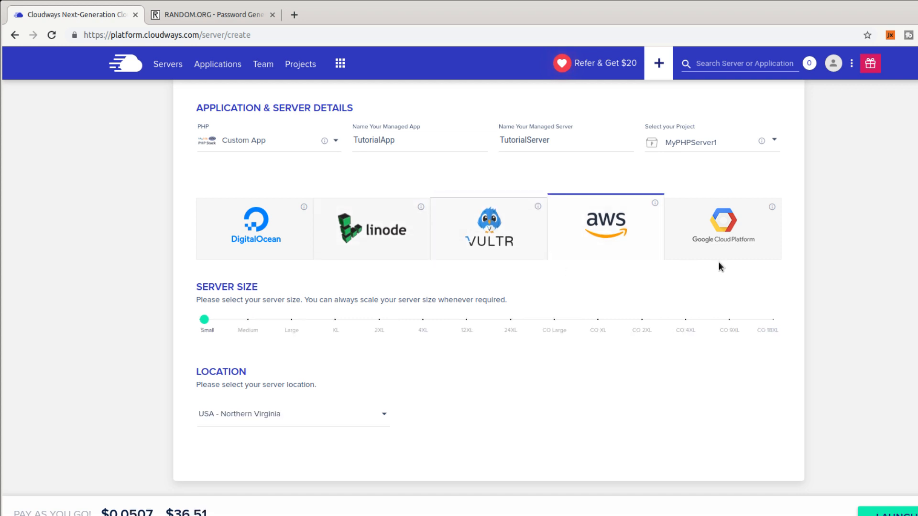
left_click(708, 255)
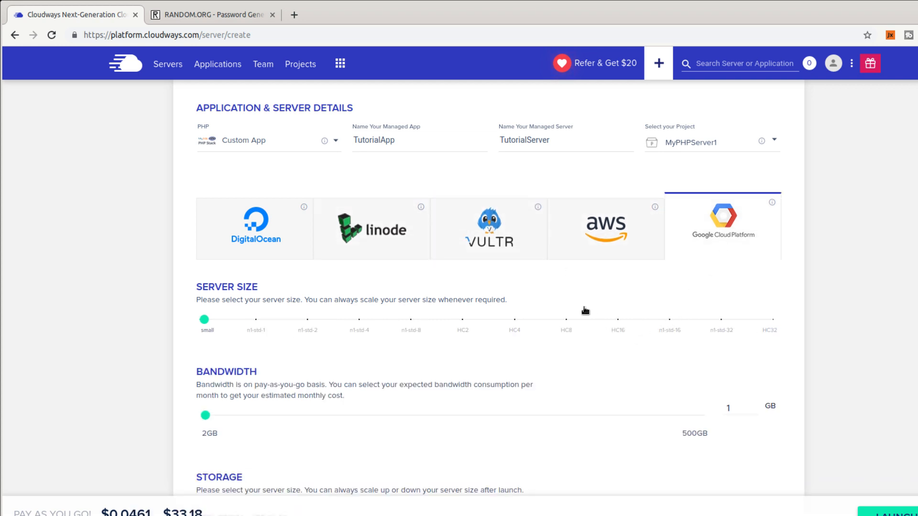
left_click(601, 252)
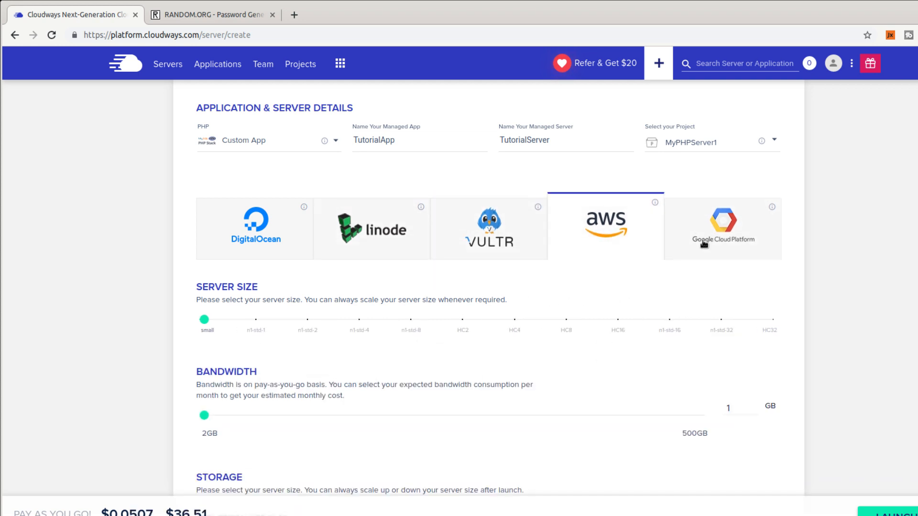
left_click(698, 249)
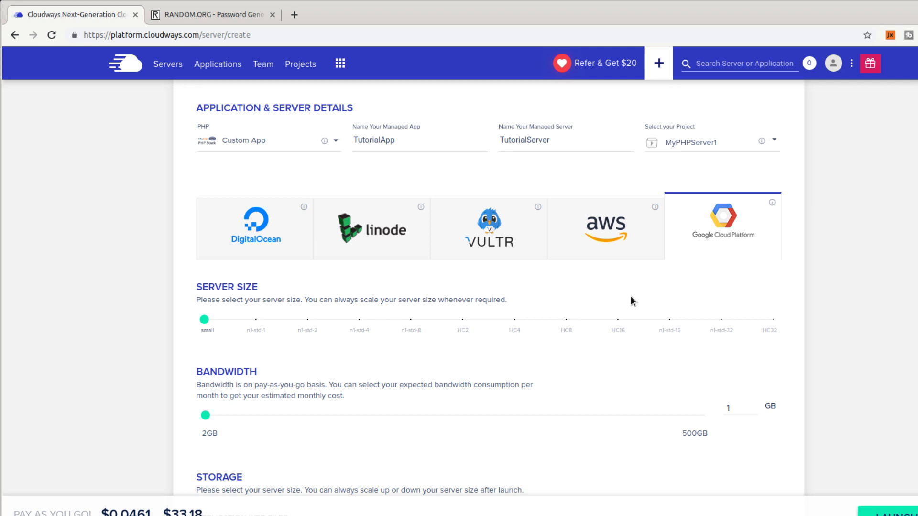
left_click(215, 233)
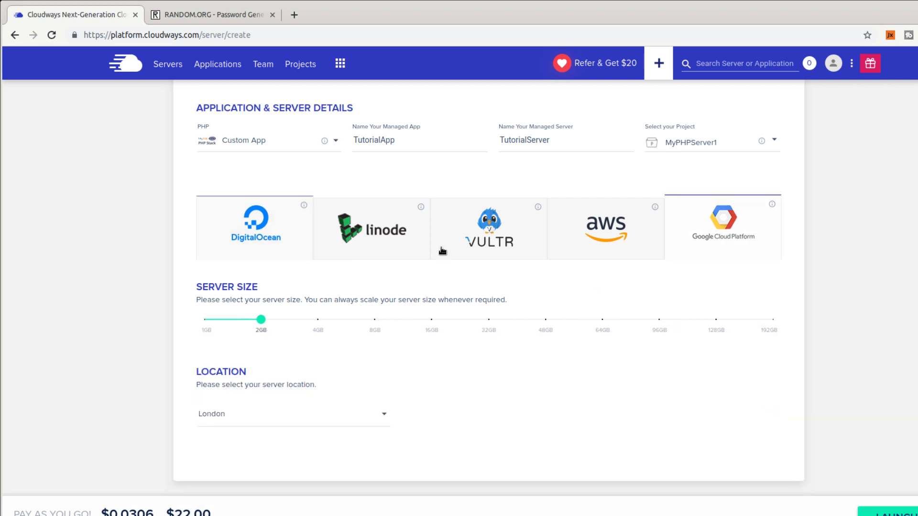
left_click(444, 251)
left_click(367, 234)
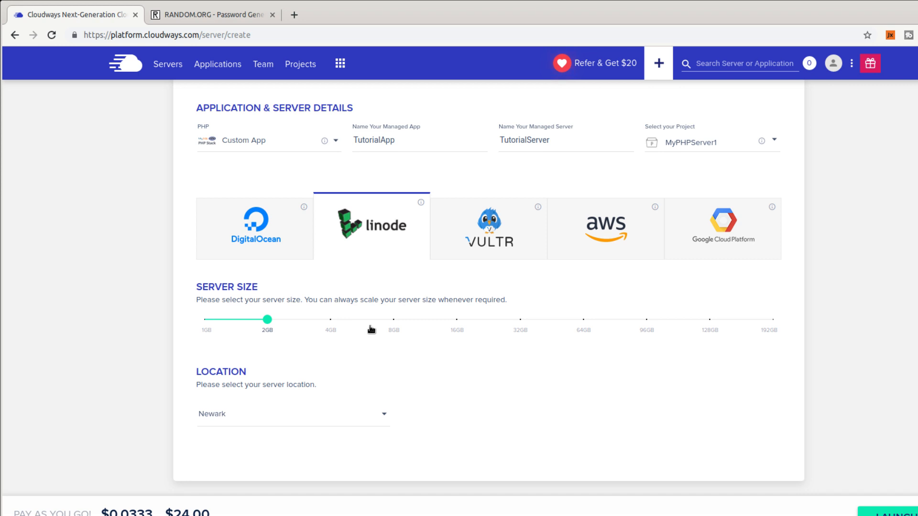
left_click(608, 215)
scroll(119, 351, "down", 2)
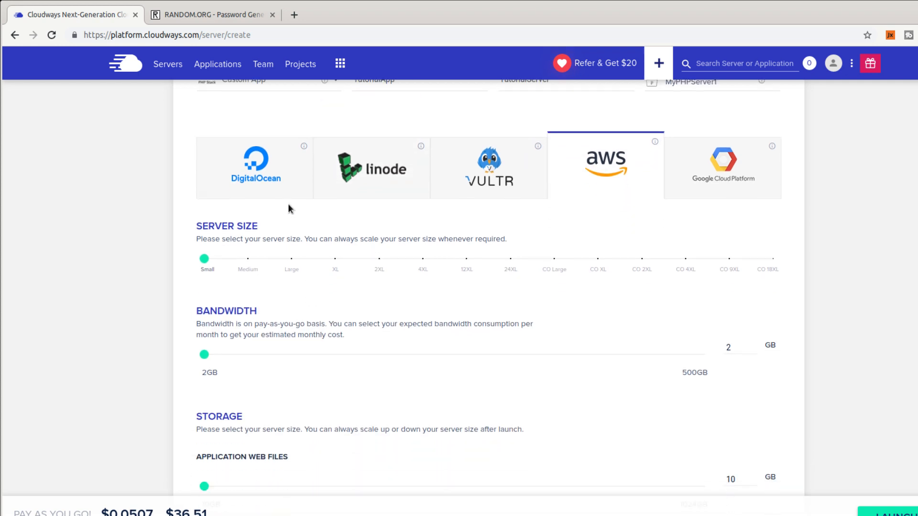
scroll(288, 209, "up", 2)
left_click(266, 199)
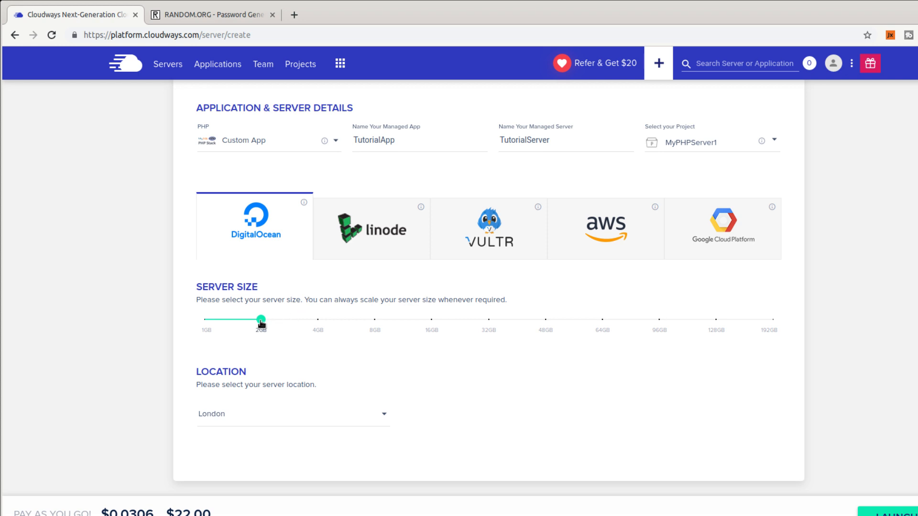
Try the largest sizes on DigitalOcean (192GB) and AWS, settling on AWS as provider.
mouse_move(259, 324)
left_click_drag(259, 323, 803, 335)
mouse_move(205, 327)
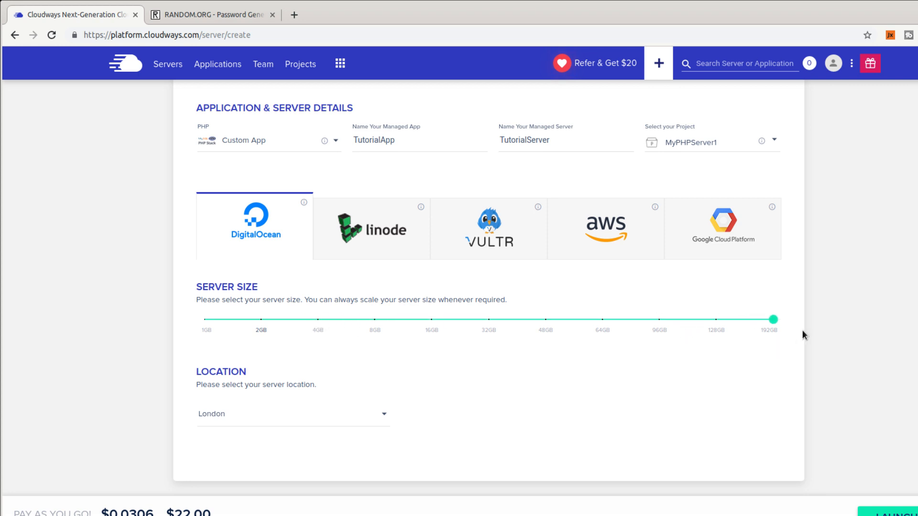
mouse_move(776, 323)
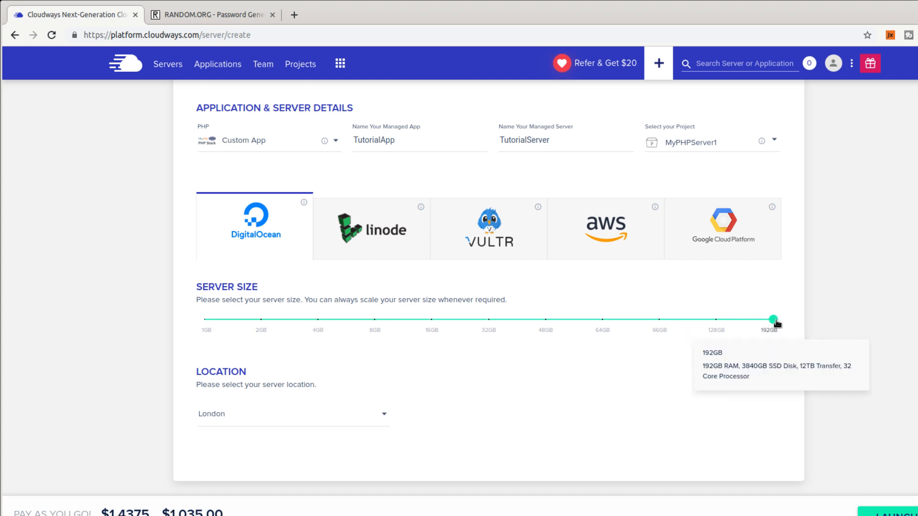
left_click(644, 257)
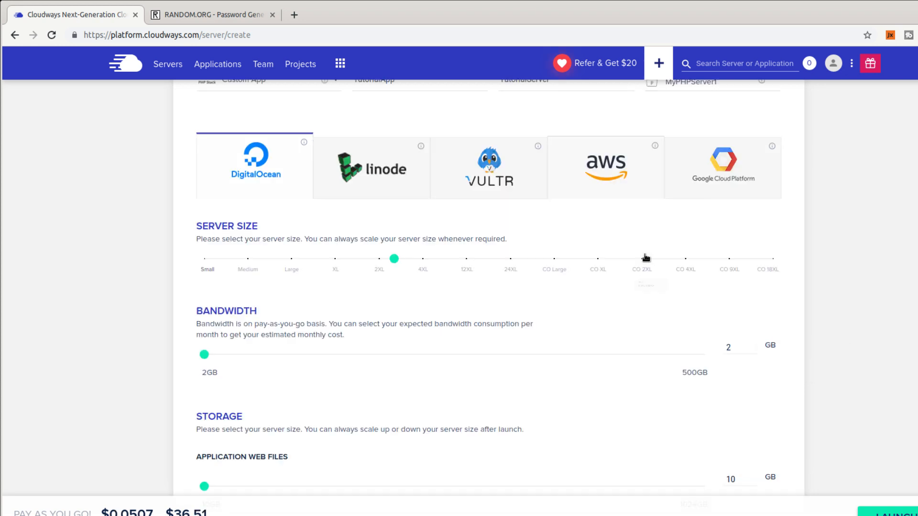
left_click(719, 190)
left_click(610, 197)
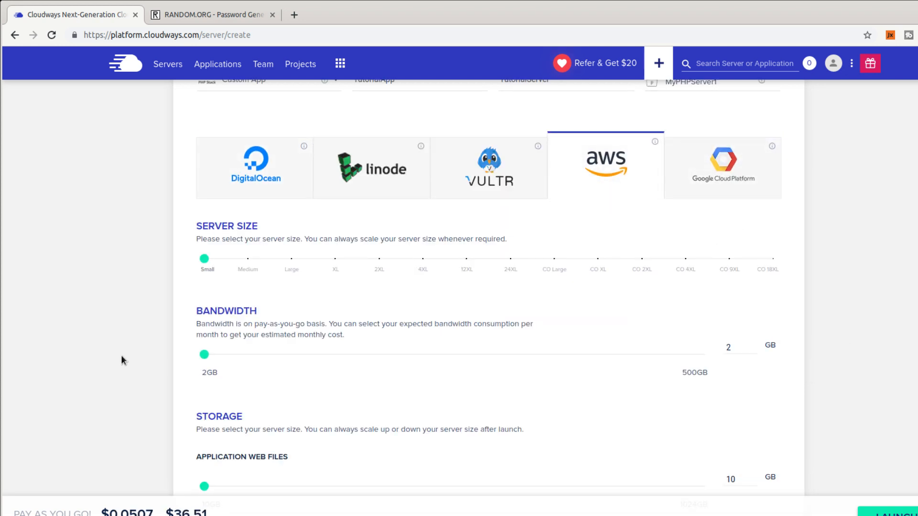
mouse_move(205, 234)
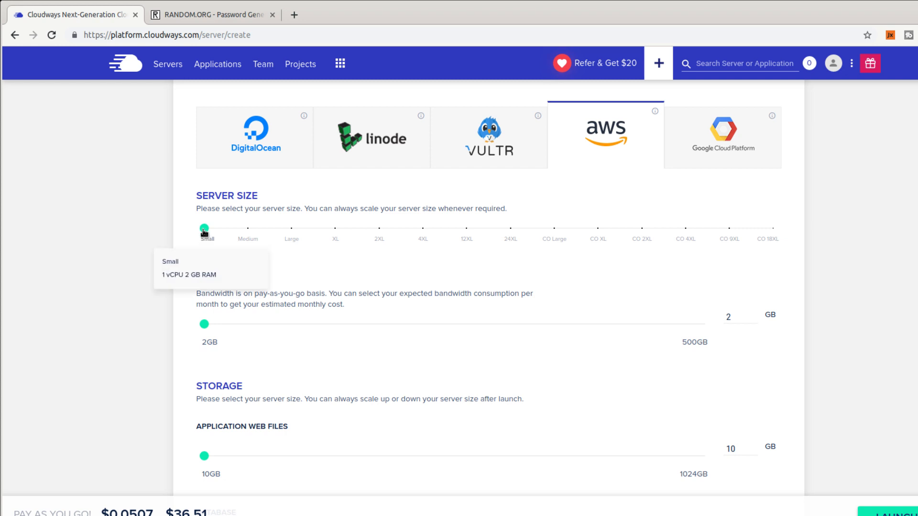
left_click_drag(204, 233, 795, 227)
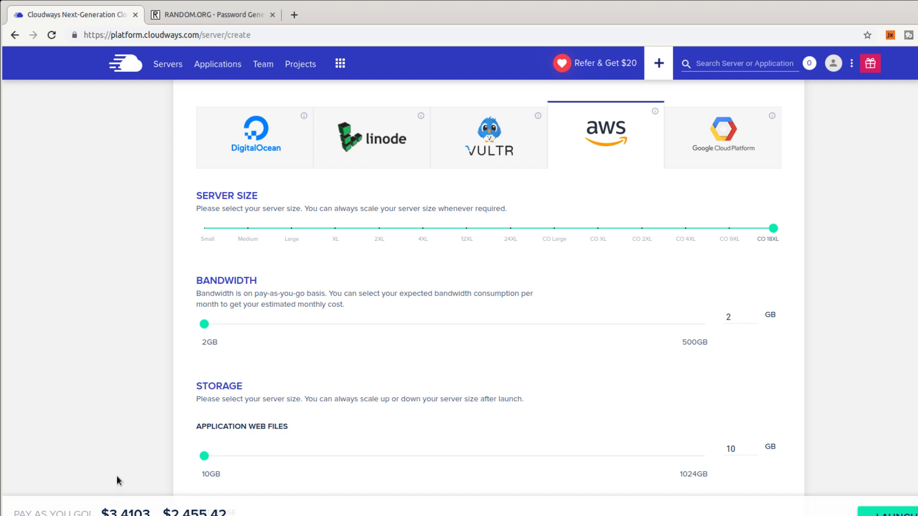
Check the hourly and monthly prices, then set the AWS size back to Small ($36.51/month).
double_click(125, 510)
double_click(197, 510)
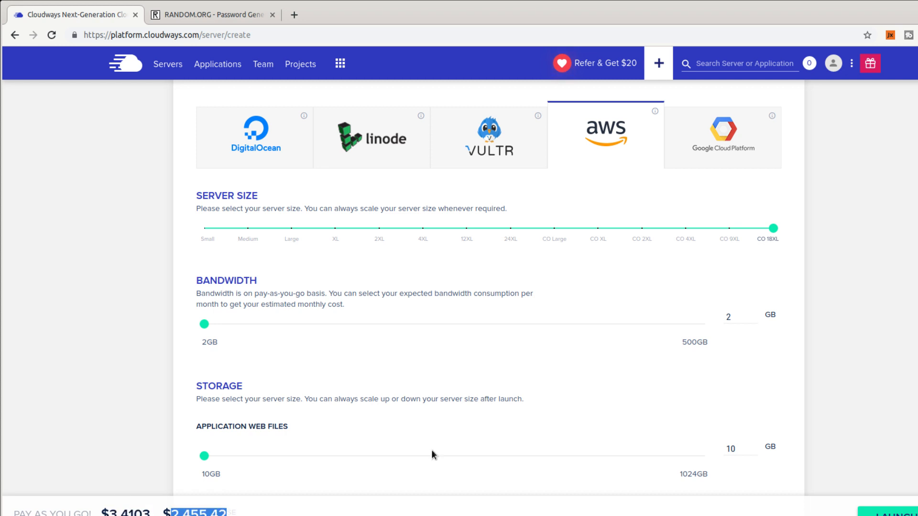
mouse_move(780, 236)
left_click(835, 240)
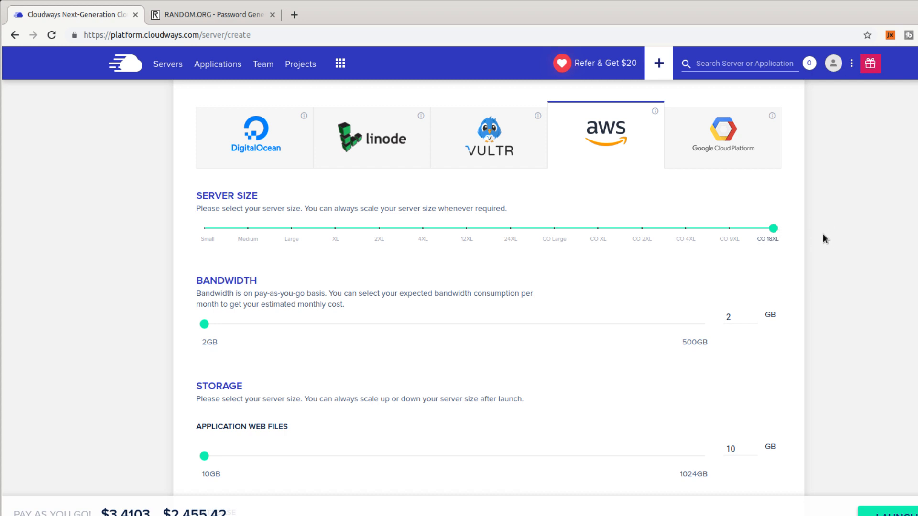
mouse_move(772, 229)
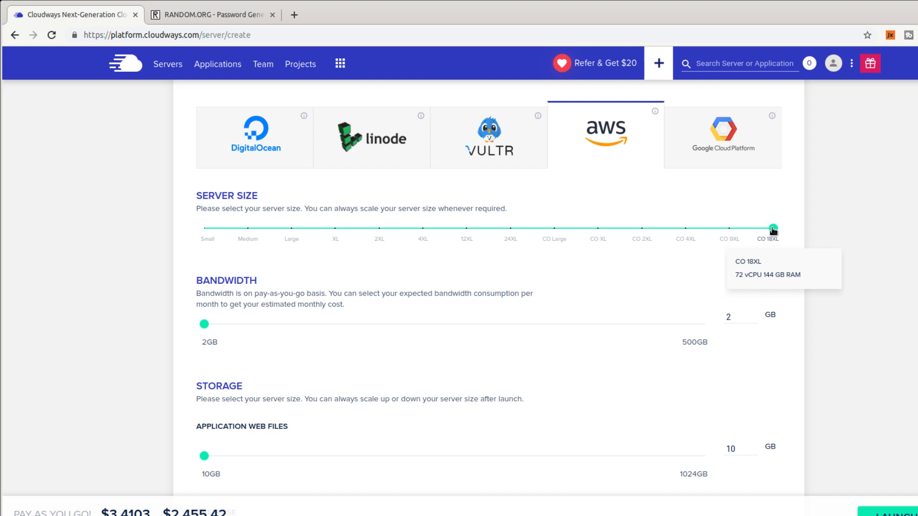
left_click_drag(773, 229, 207, 234)
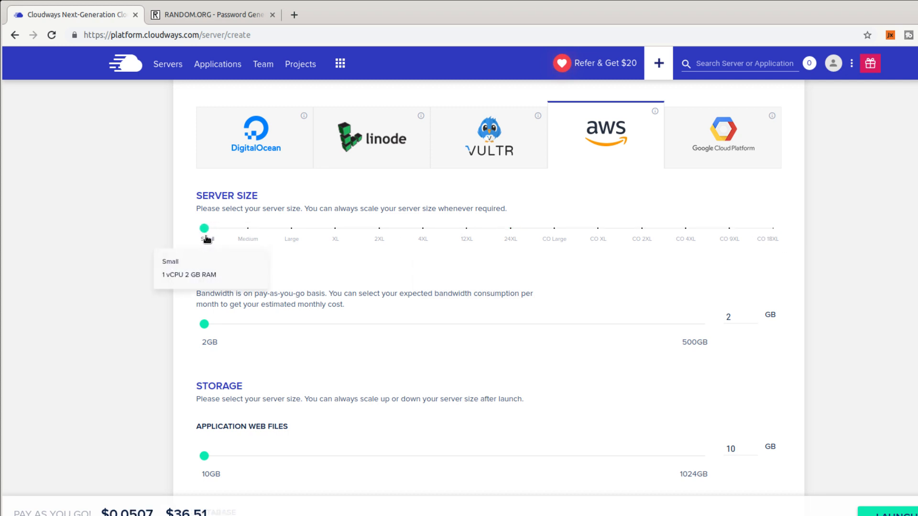
mouse_move(204, 231)
left_mouse_down()
mouse_move(528, 225)
mouse_move(767, 234)
mouse_move(588, 222)
mouse_move(203, 228)
left_mouse_up()
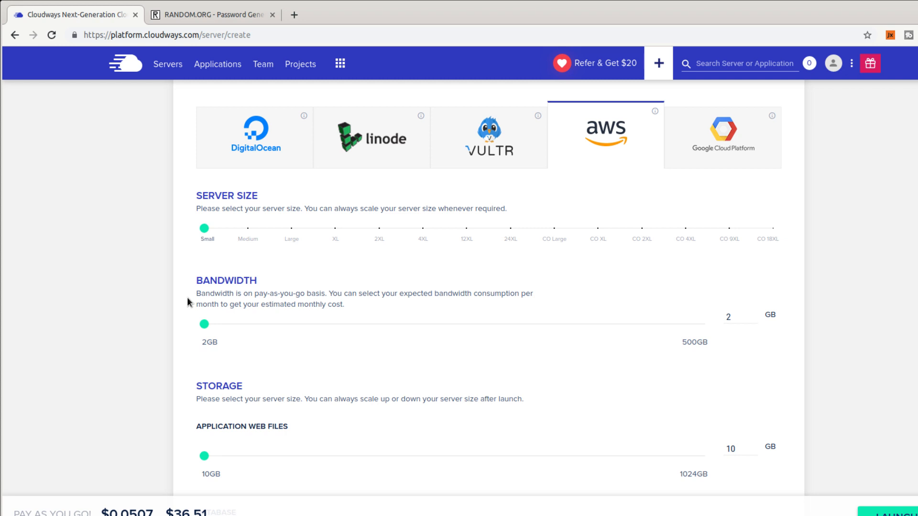
scroll(187, 298, "down", 5)
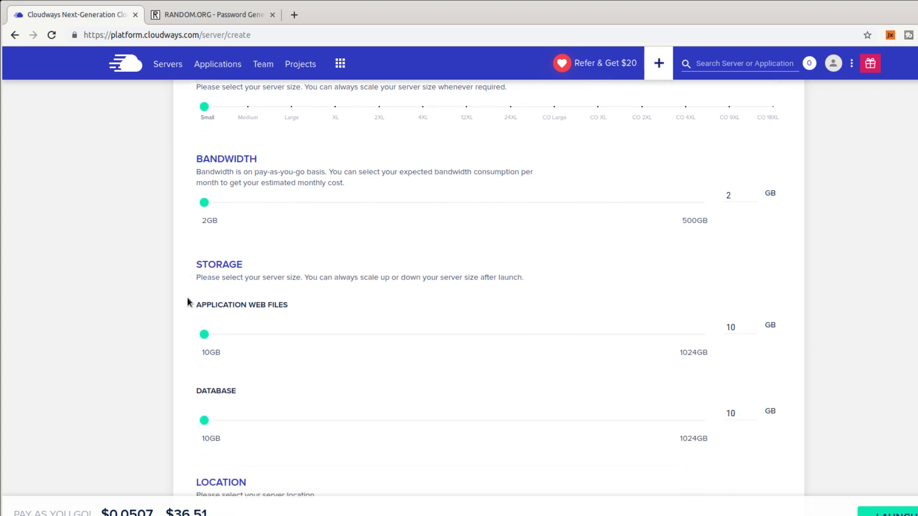
scroll(153, 291, "down", 2)
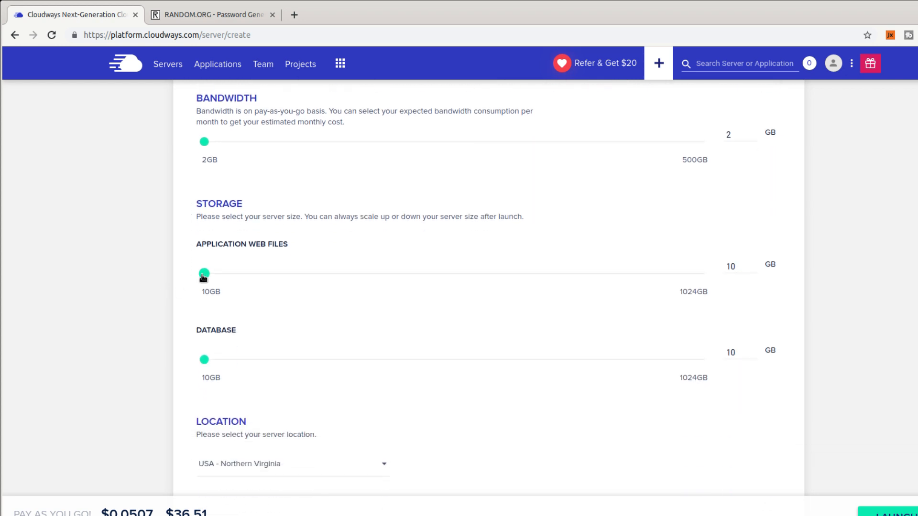
left_click_drag(203, 278, 442, 282)
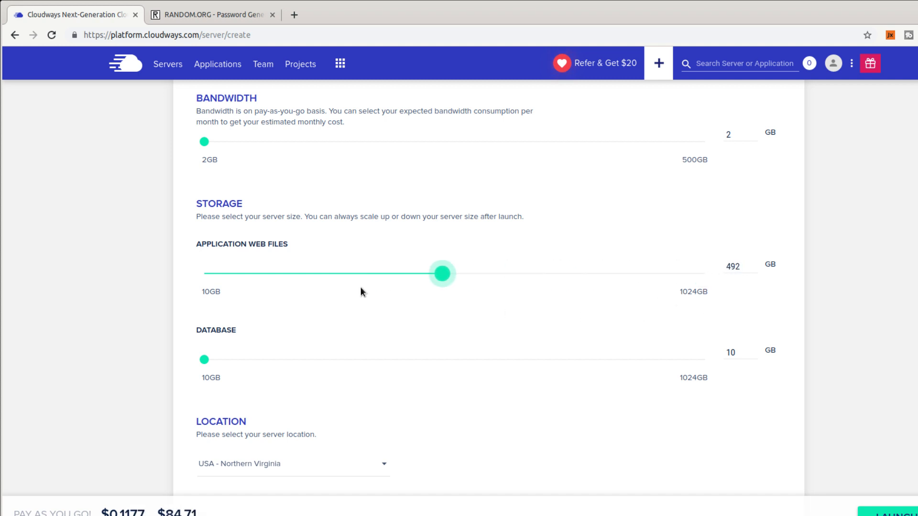
left_click_drag(360, 291, 180, 268)
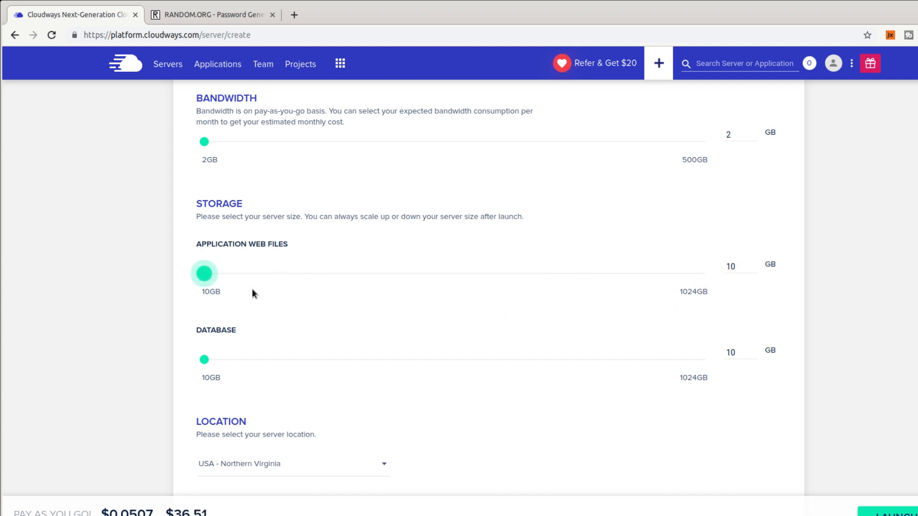
scroll(252, 293, "up", 1)
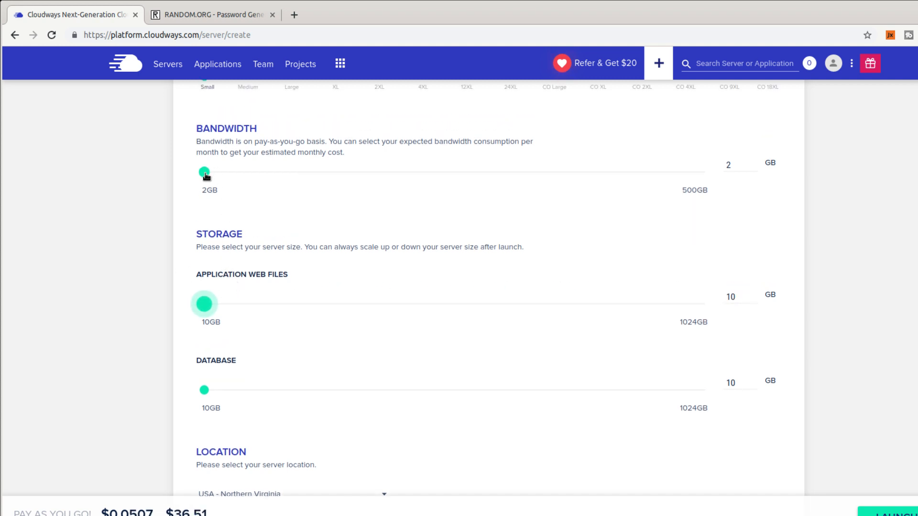
left_click_drag(206, 176, 16, 202)
scroll(188, 297, "down", 2)
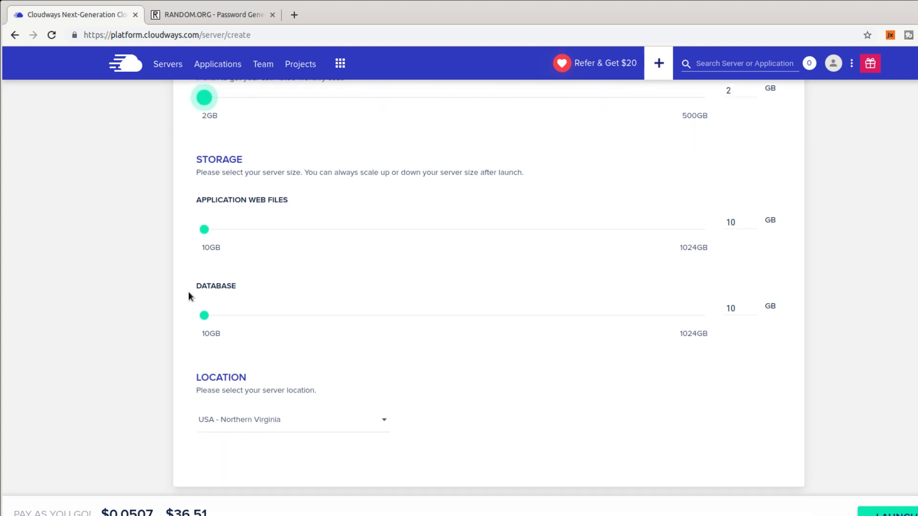
left_click_drag(204, 310, 158, 359)
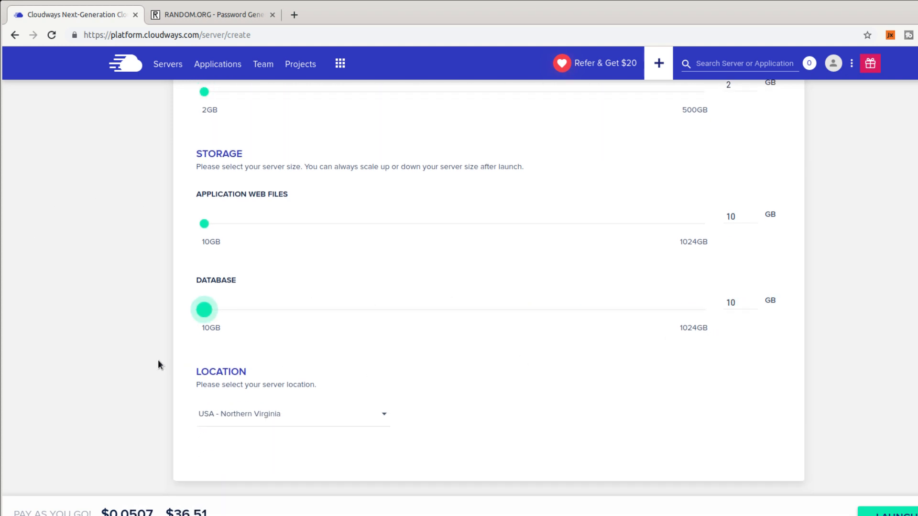
scroll(549, 375, "up", 5)
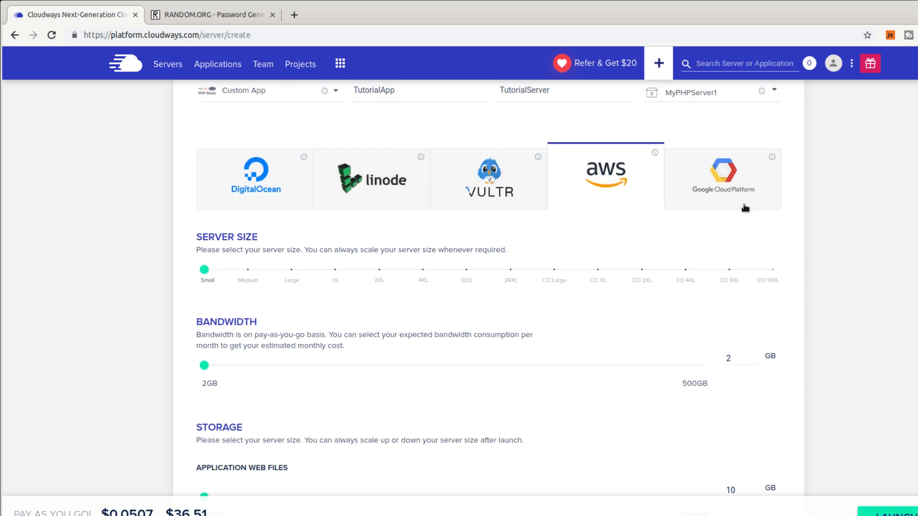
Switch to Google Cloud Platform with the server location Europe - Frankfurt.
left_click(745, 207)
scroll(882, 317, "down", 5)
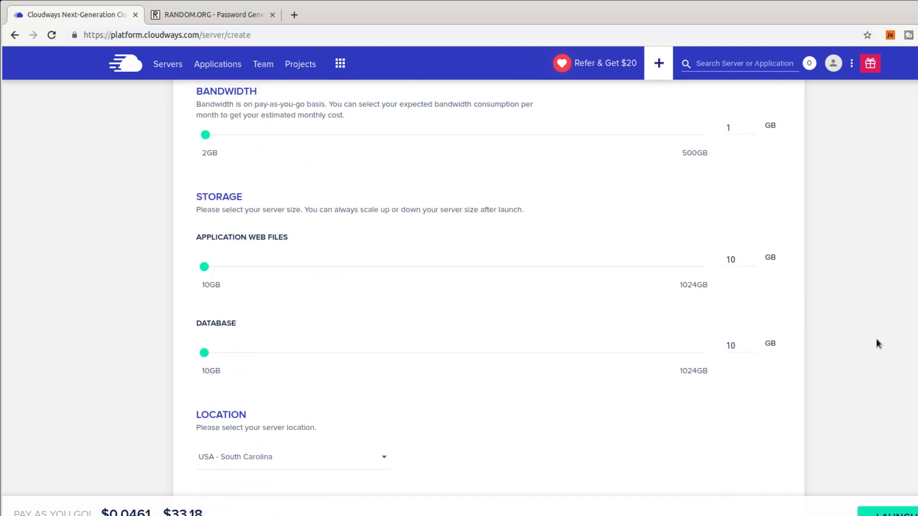
scroll(876, 340, "down", 1)
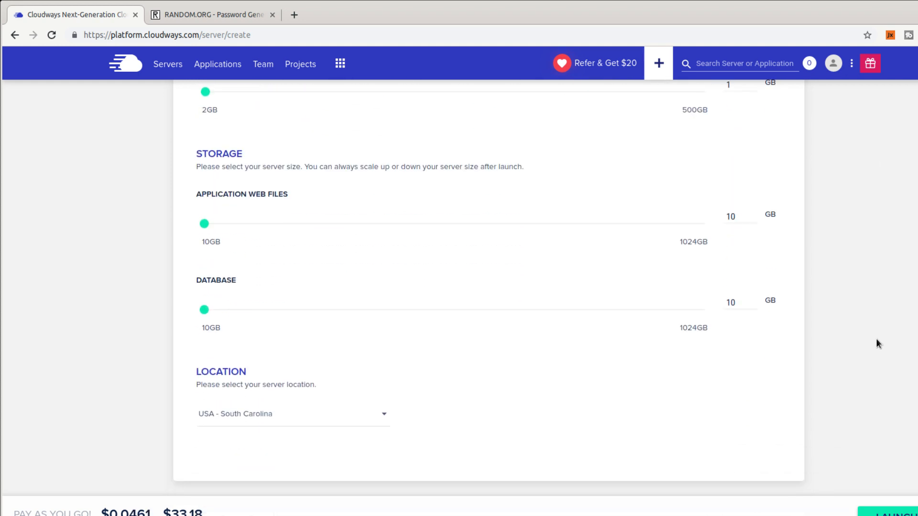
left_click(335, 419)
scroll(343, 444, "down", 1)
scroll(344, 446, "down", 1)
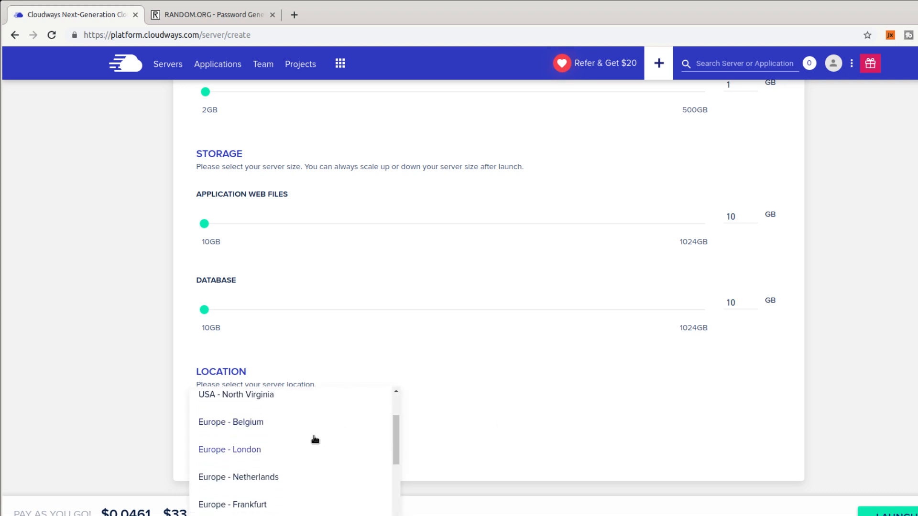
scroll(315, 439, "down", 1)
scroll(324, 450, "down", 6)
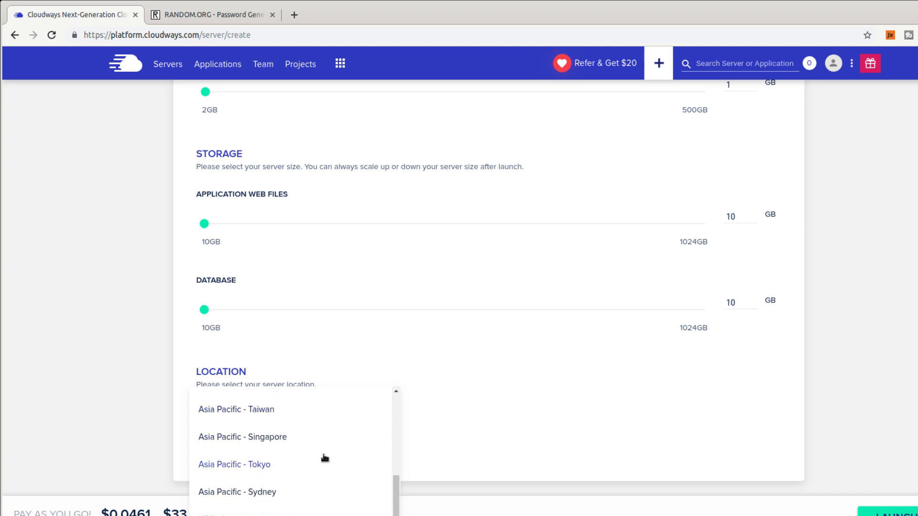
scroll(325, 458, "up", 1)
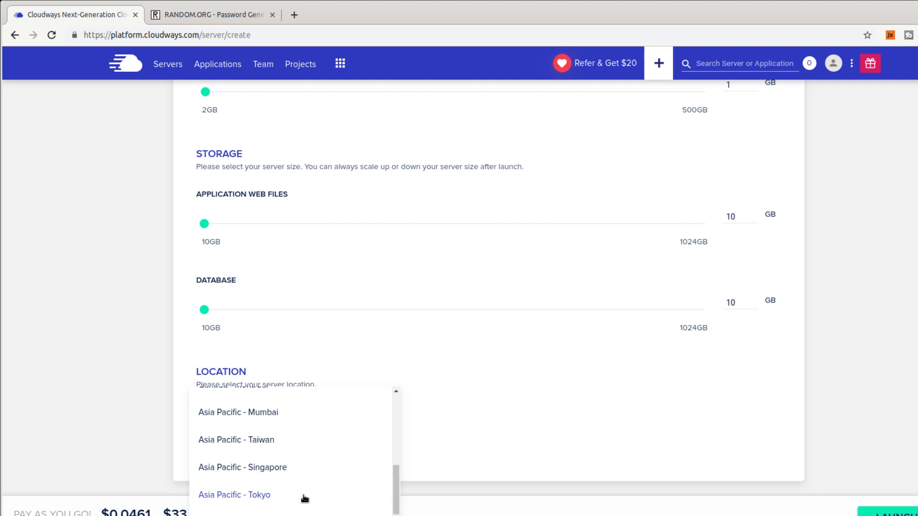
scroll(303, 498, "up", 2)
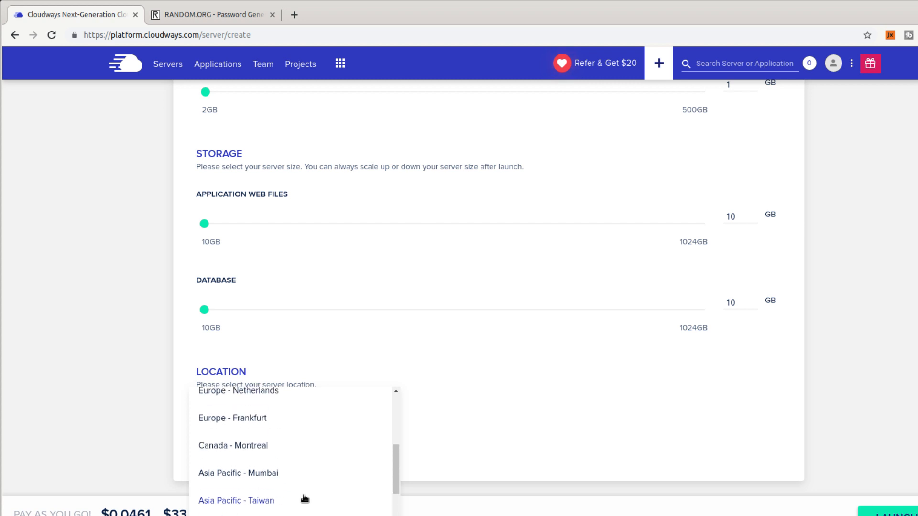
scroll(304, 497, "up", 1)
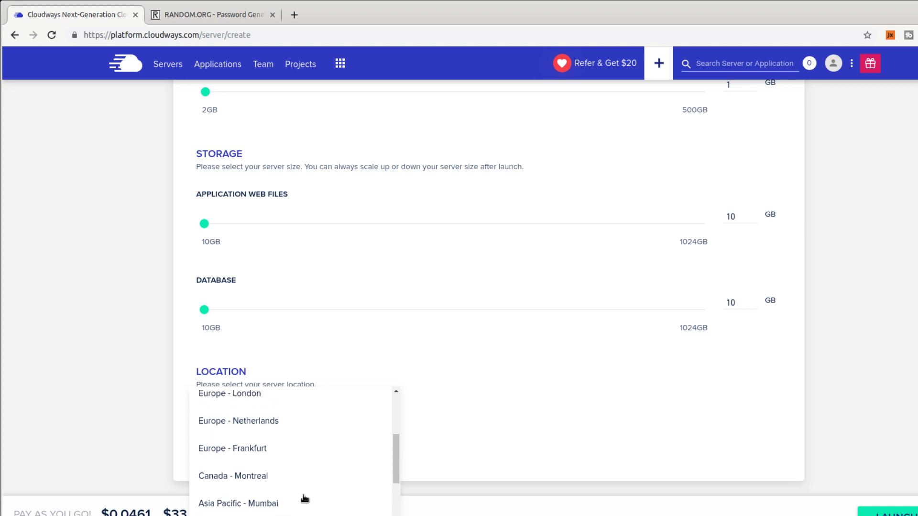
left_click(258, 458)
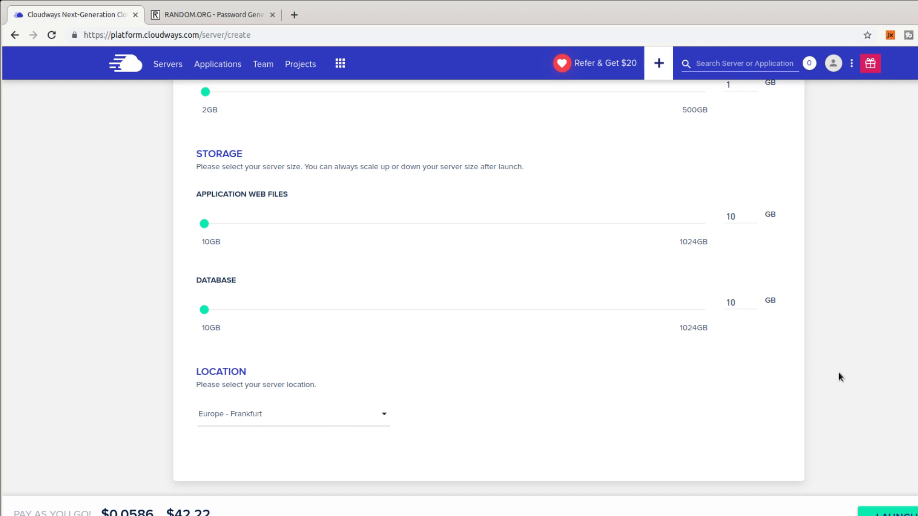
Launch creation of the small Frankfurt TutorialServer.
scroll(840, 376, "up", 10)
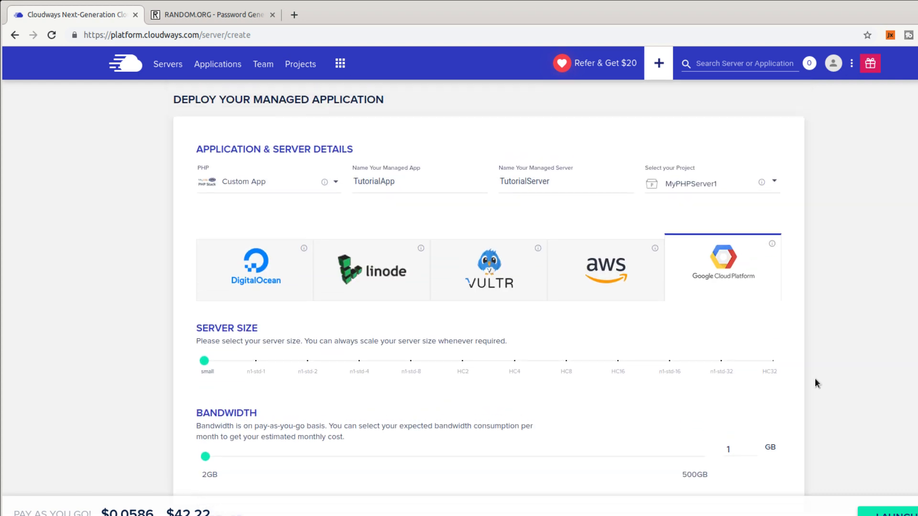
scroll(814, 378, "down", 5)
scroll(804, 369, "up", 5)
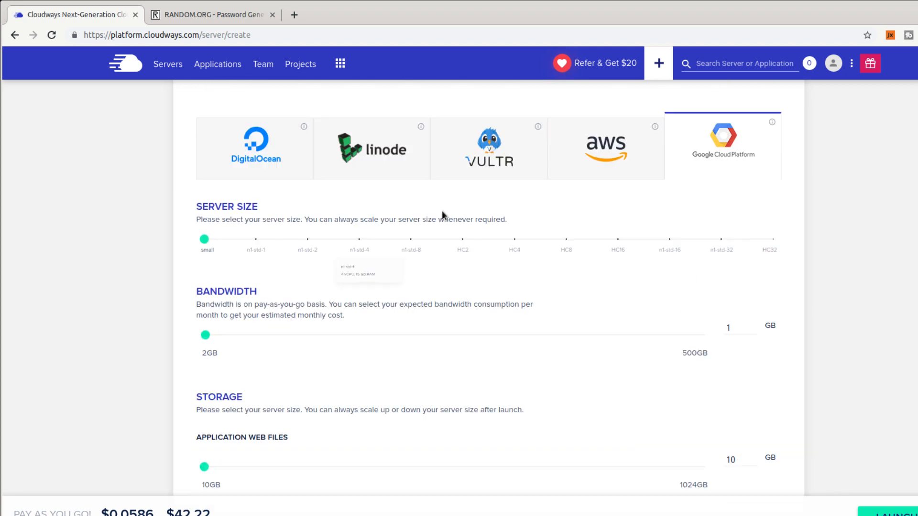
scroll(126, 365, "up", 3)
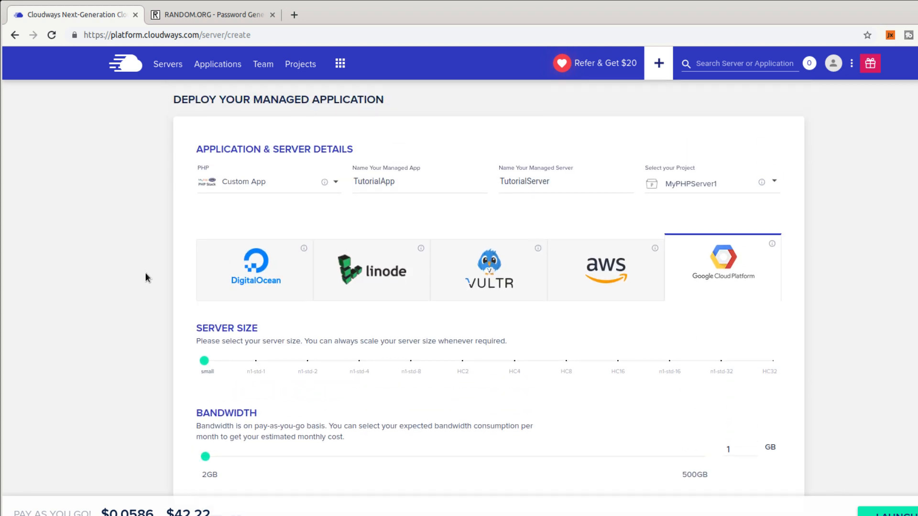
left_click(885, 514)
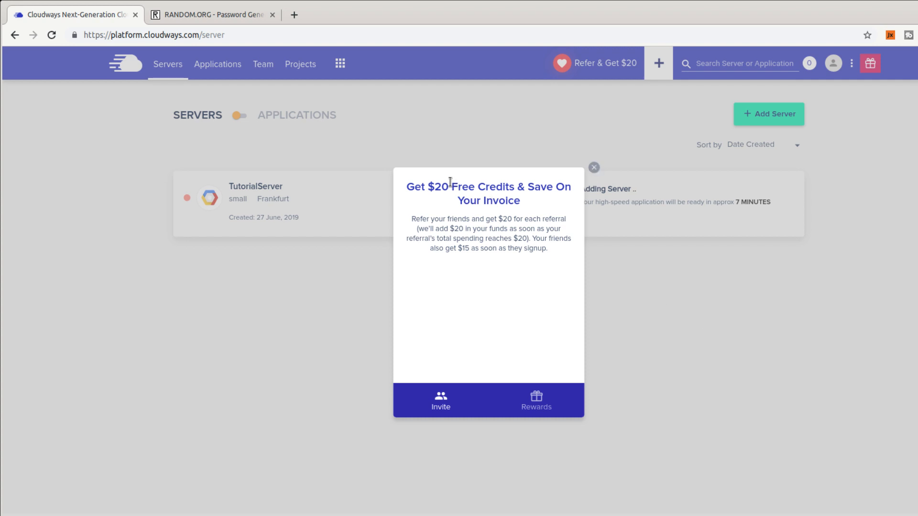
Dismiss the Refer & Get $20 popup and view TutorialServer's master credentials and SFTP/SSH details.
left_click(594, 168)
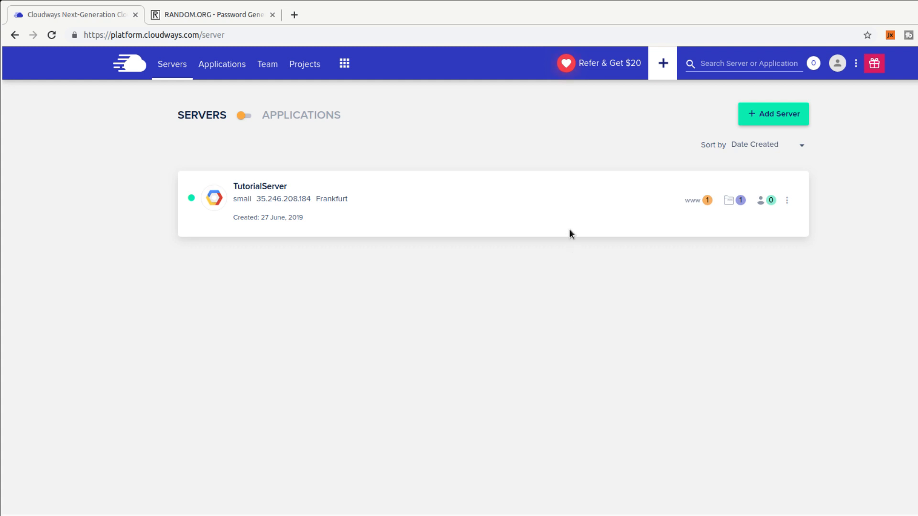
left_click(519, 206)
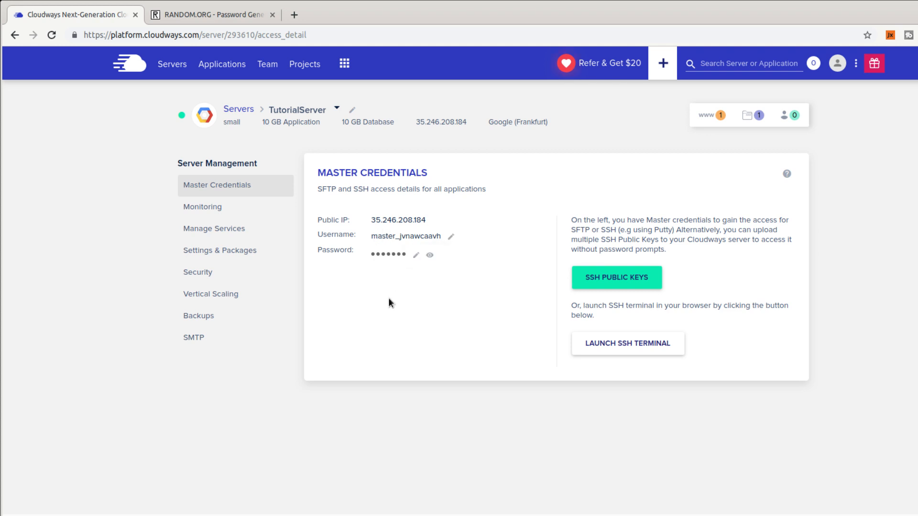
Close the RANDOM.ORG tab and launch TutorialApp's live PHP Stack page in a new tab.
left_click(273, 15)
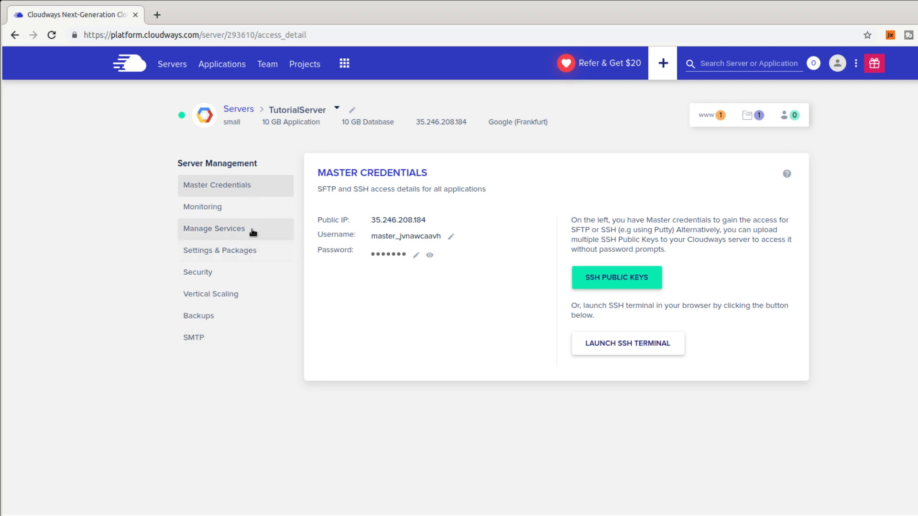
left_click(708, 113)
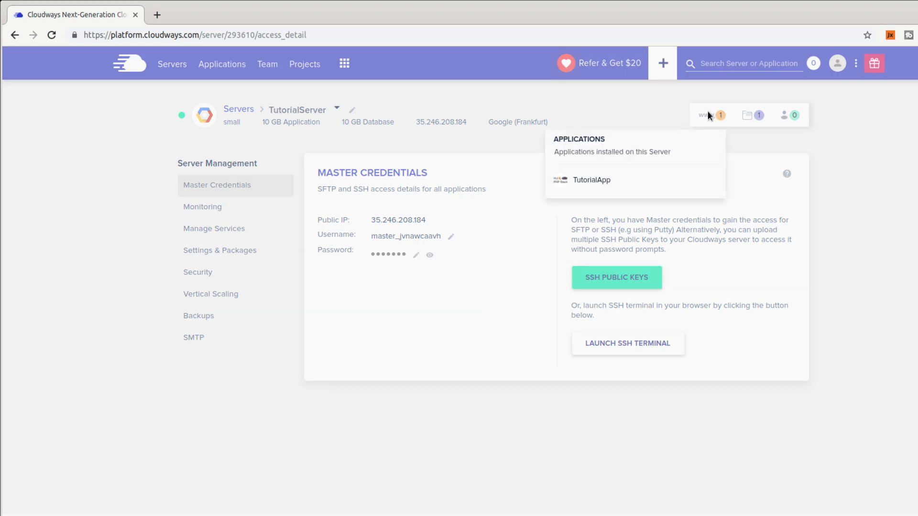
left_click(608, 180)
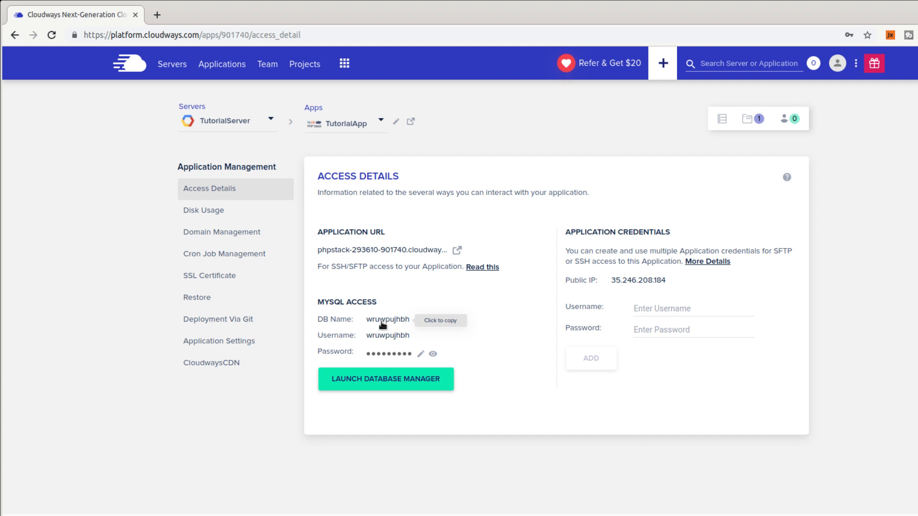
left_click(457, 251)
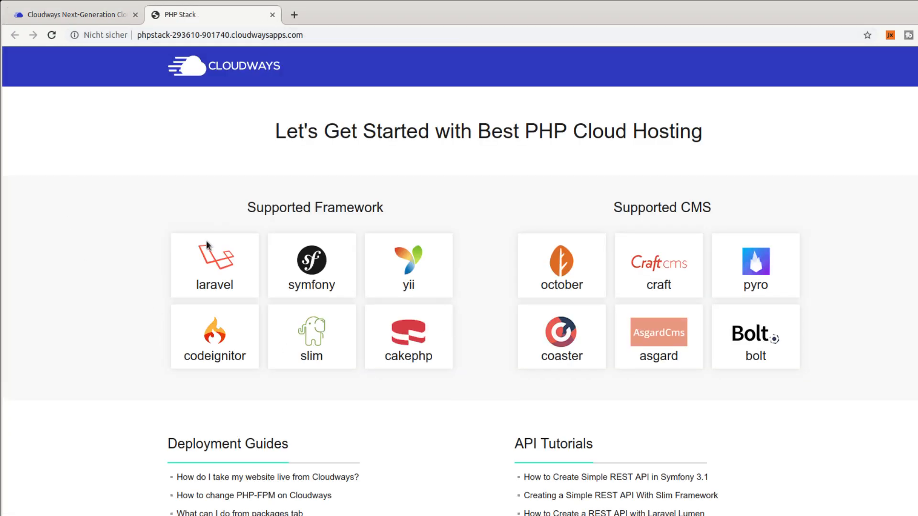
Look over the PHP Stack landing page, then return to TutorialApp's Access Details in Cloudways.
scroll(305, 234, "down", 5)
scroll(315, 247, "down", 10)
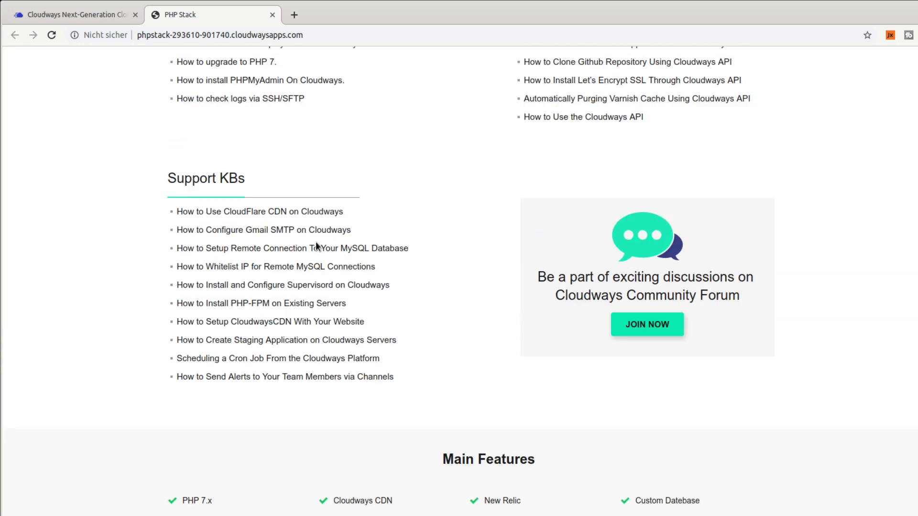
scroll(316, 246, "up", 12)
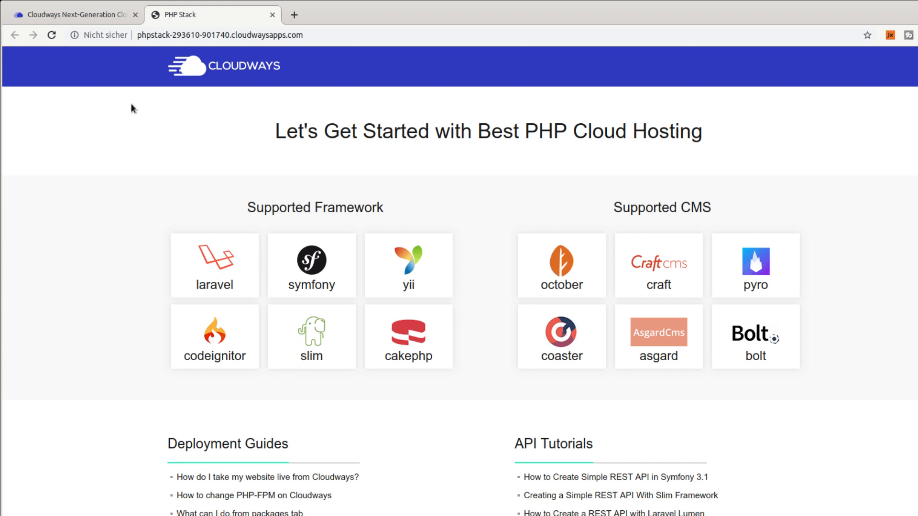
left_click(93, 17)
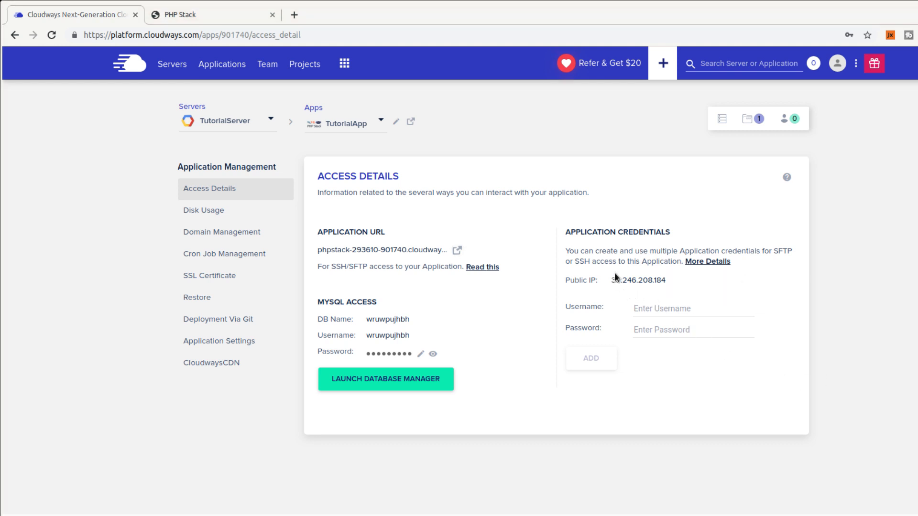
left_click_drag(792, 251, 772, 251)
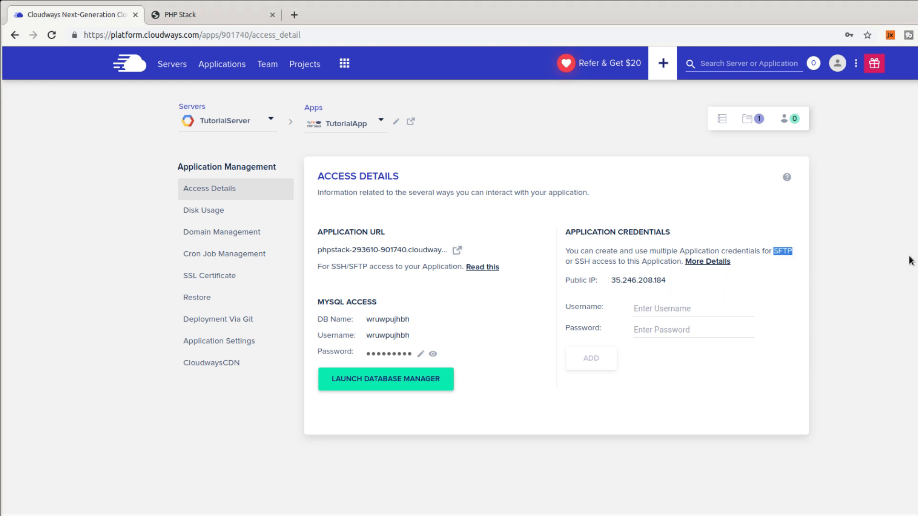
double_click(582, 261)
left_click(392, 390)
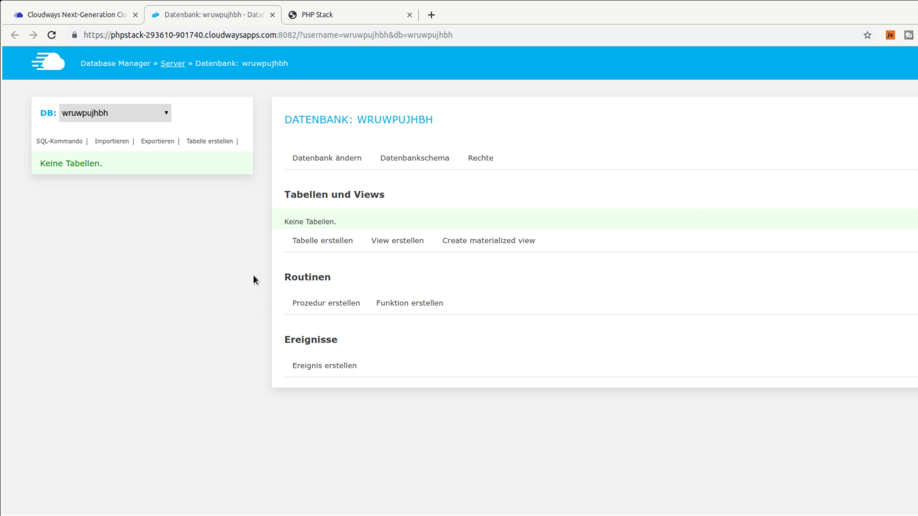
left_click(273, 15)
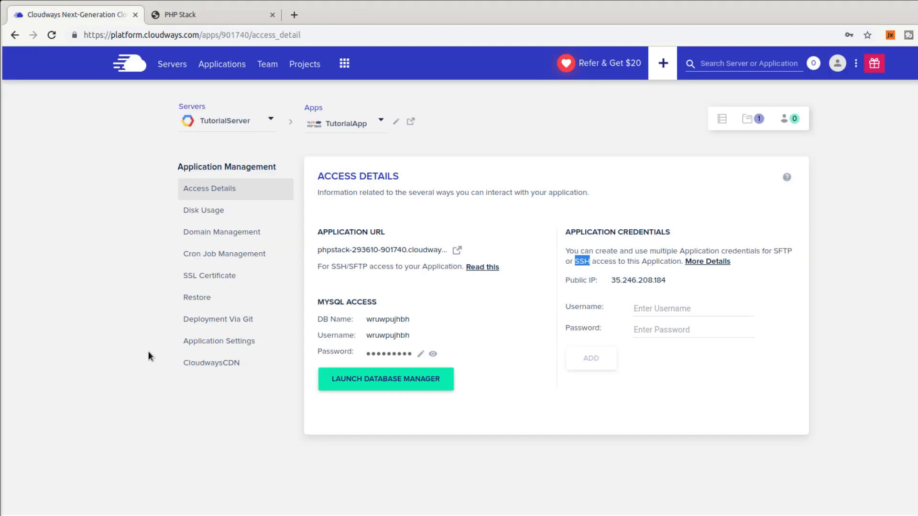
Check disk usage (108 KB webroot files, no database tables), then go to Domain Management.
left_click(194, 211)
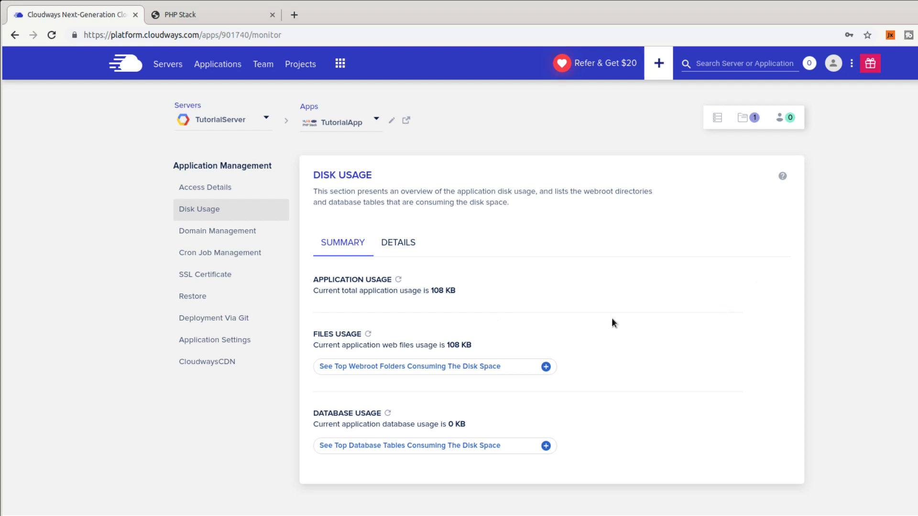
left_click(453, 366)
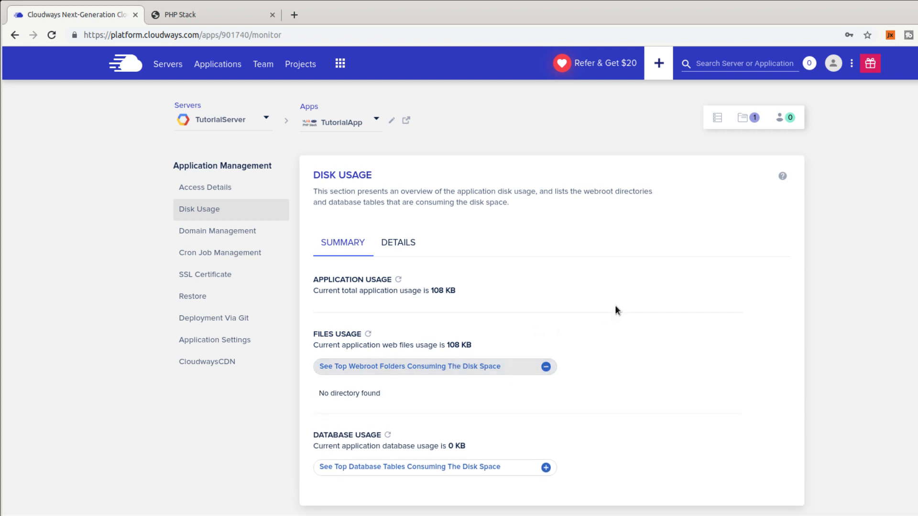
left_click(404, 480)
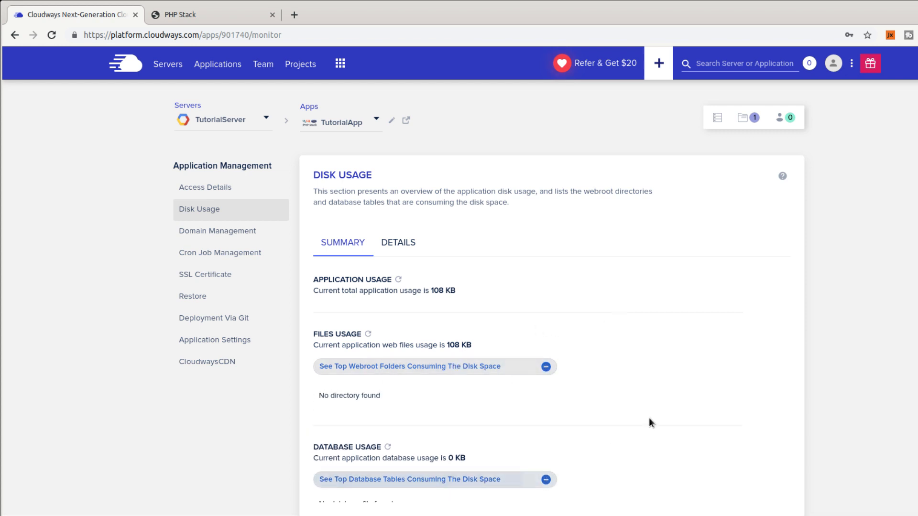
scroll(649, 422, "down", 1)
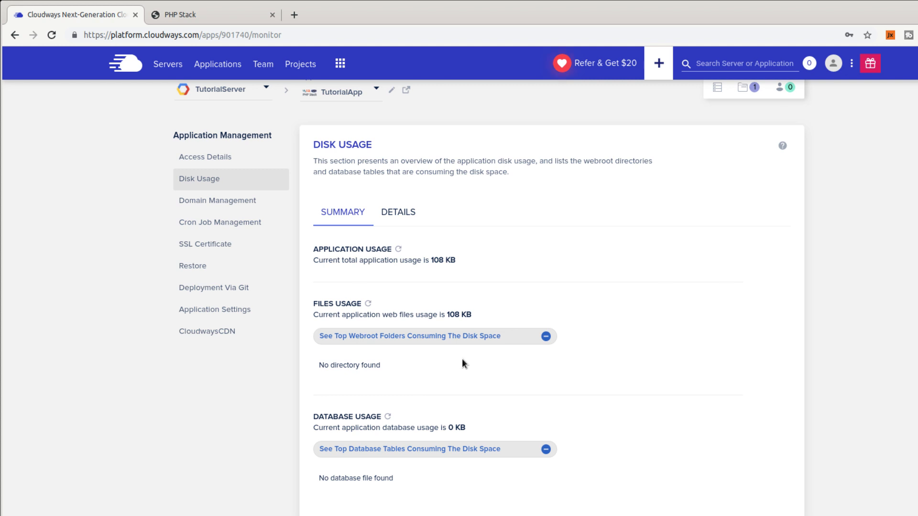
left_click(232, 208)
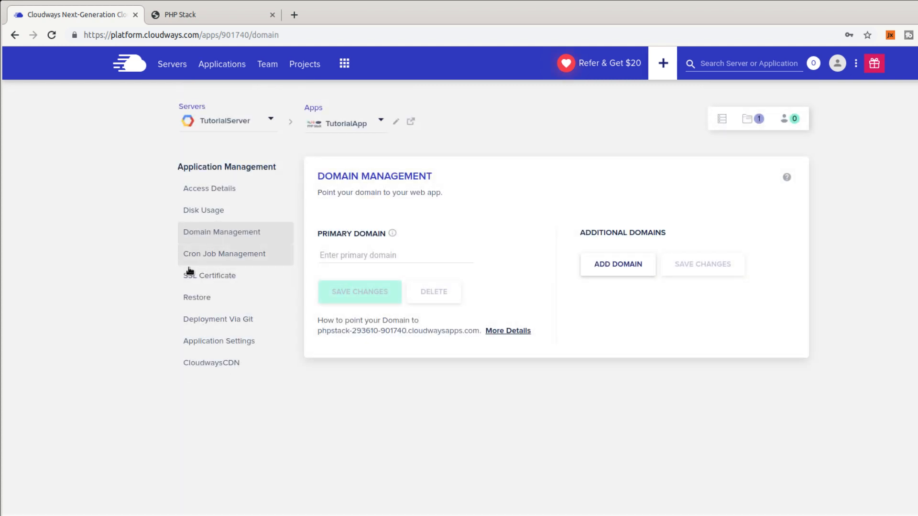
Type the morpheus.de domain into TutorialApp's Primary Domain field.
left_click(412, 258)
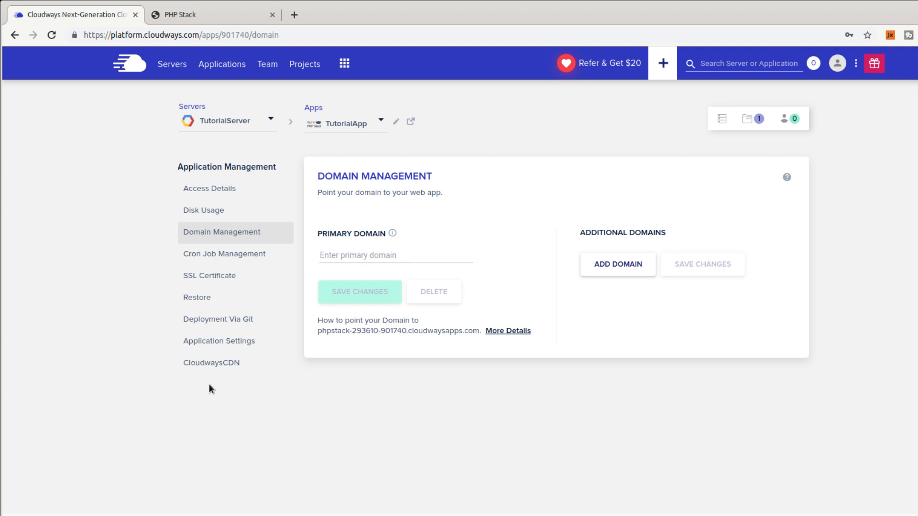
type("the")
type("-morpheus.de")
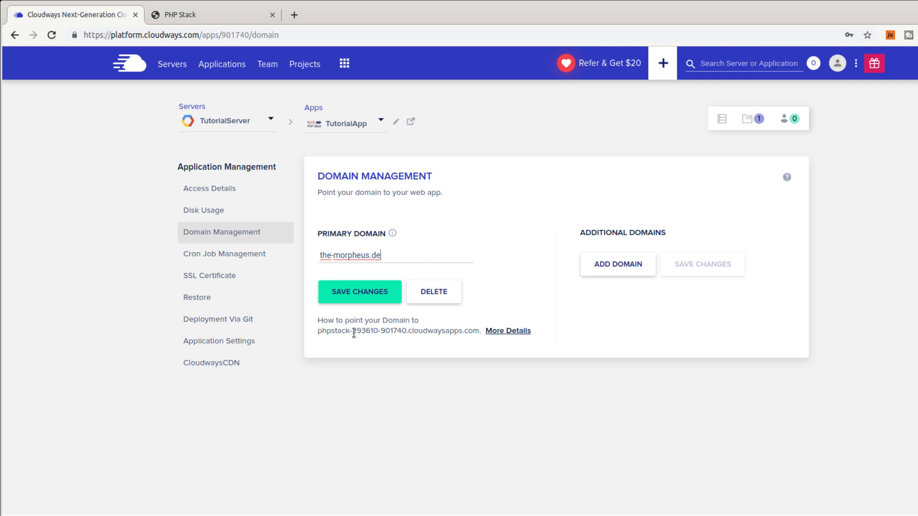
triple_click(330, 330)
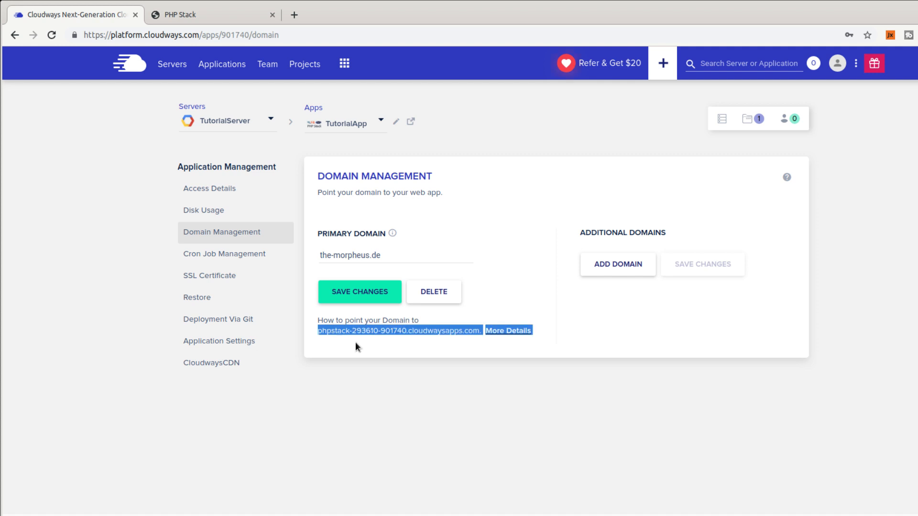
left_click(398, 356)
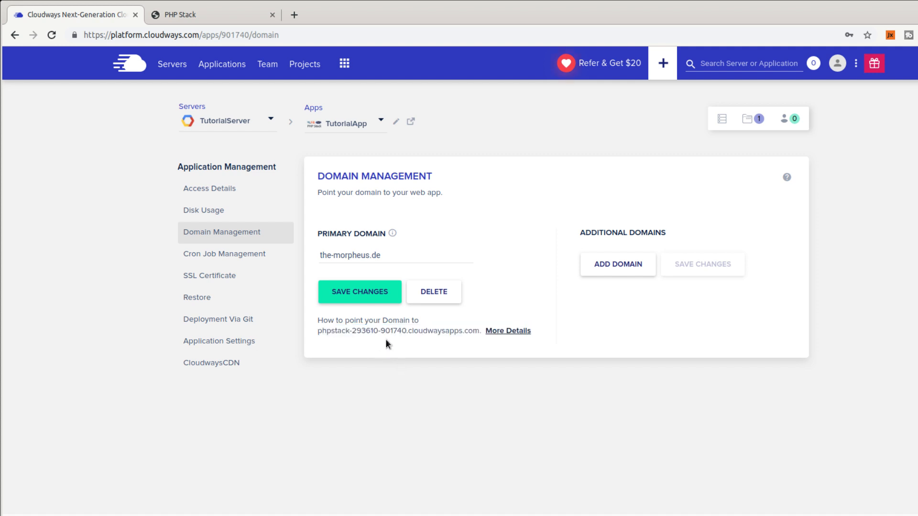
Delete the entered domain so the primary domain stays unset, and view the empty Cron Job Management page.
left_click_drag(406, 254, 316, 259)
key("BackSpace")
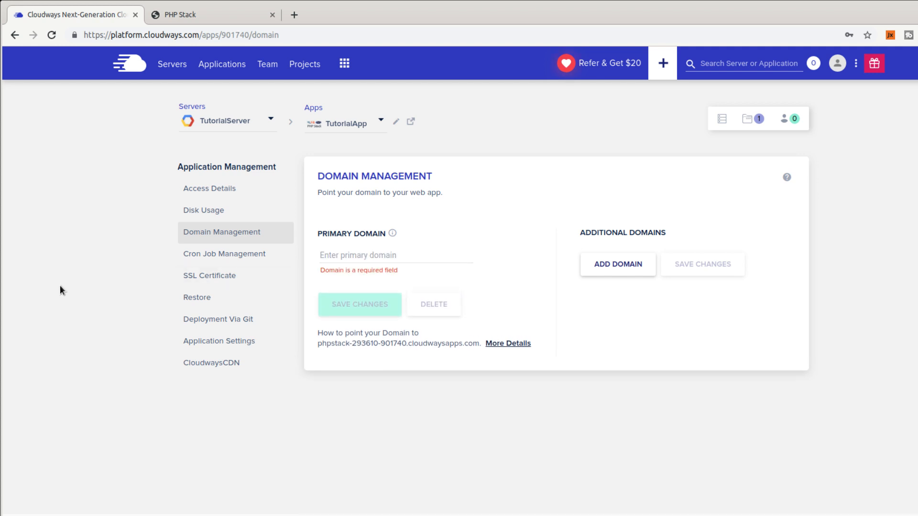
left_click(234, 261)
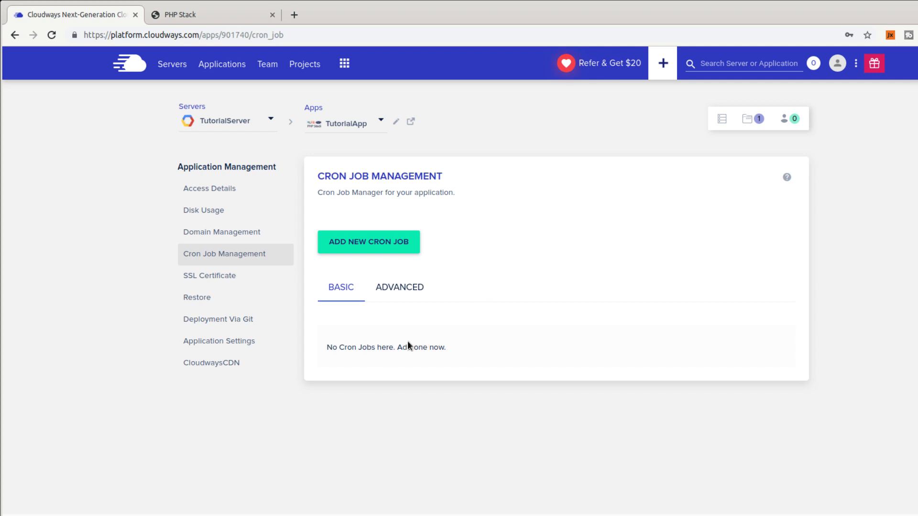
Glance at TutorialApp's SSL Certificate settings, then go back to the PHP Stack landing page tab.
left_click(242, 282)
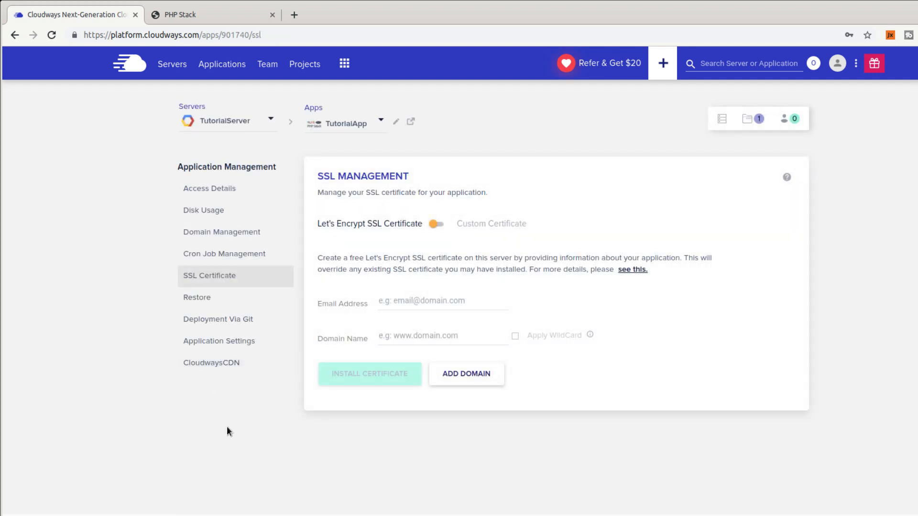
left_click(216, 17)
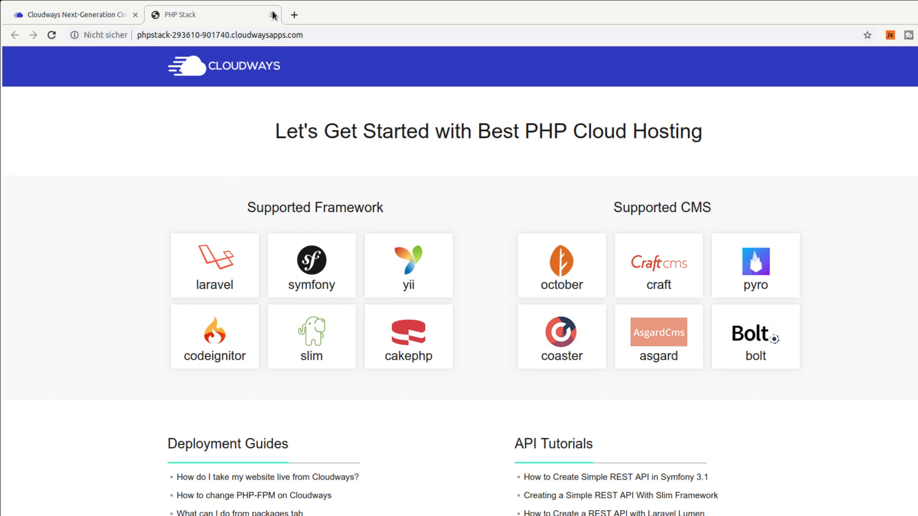
Fill Let's Encrypt with the contact e-mail and domain the-morpheus.de, skip installing, then open Restore.
left_click(79, 13)
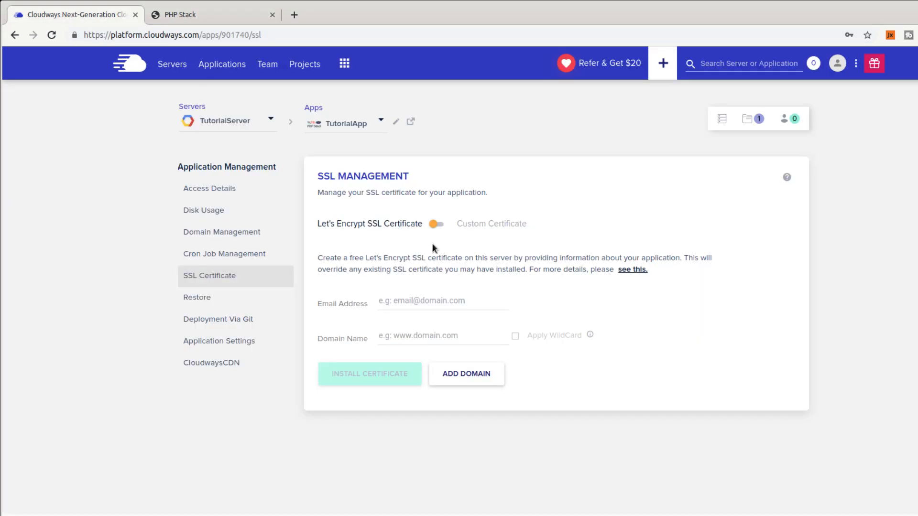
left_click(422, 300)
left_click(432, 343)
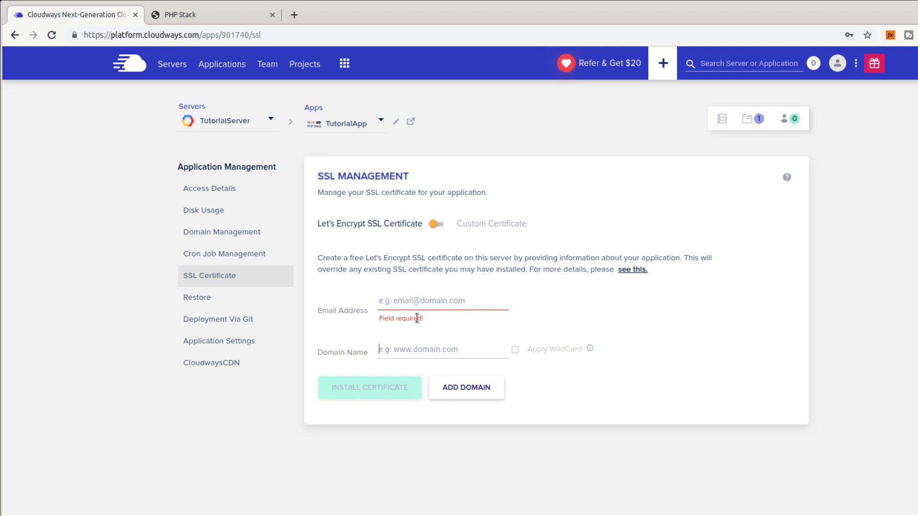
left_click(417, 303)
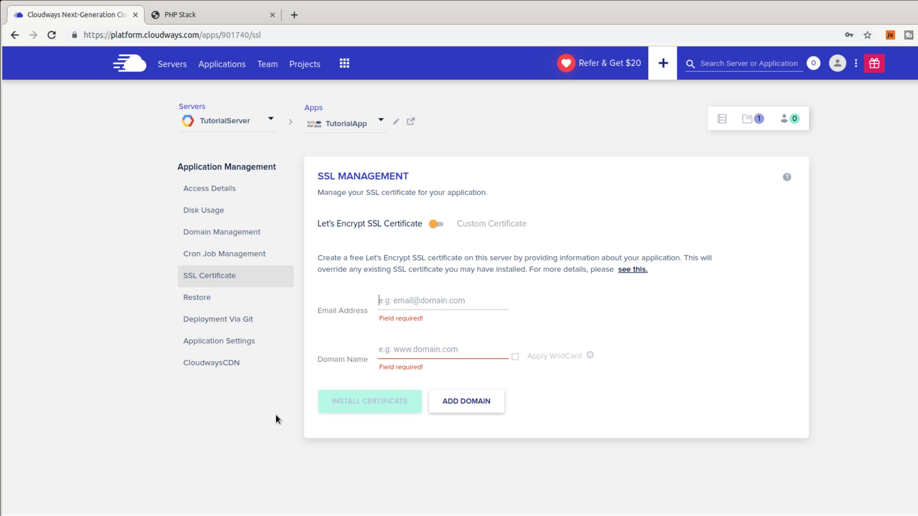
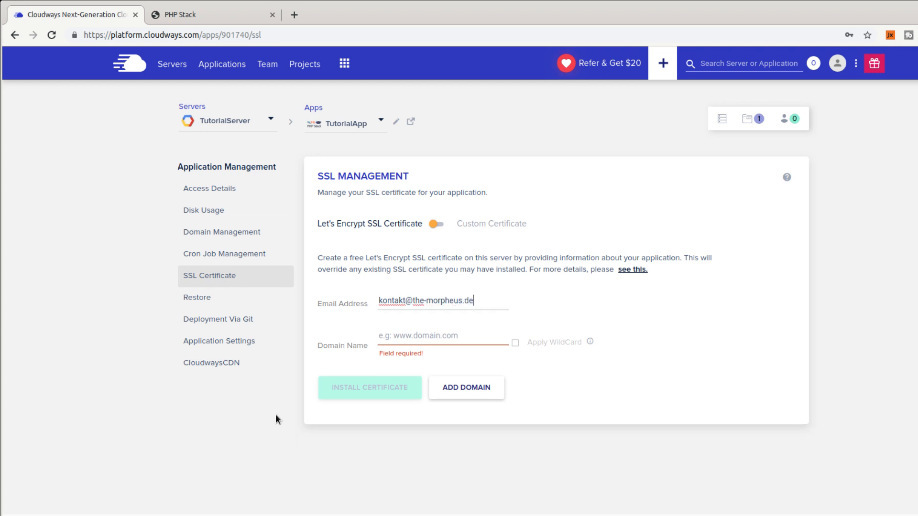
key("Tab")
type("the-m")
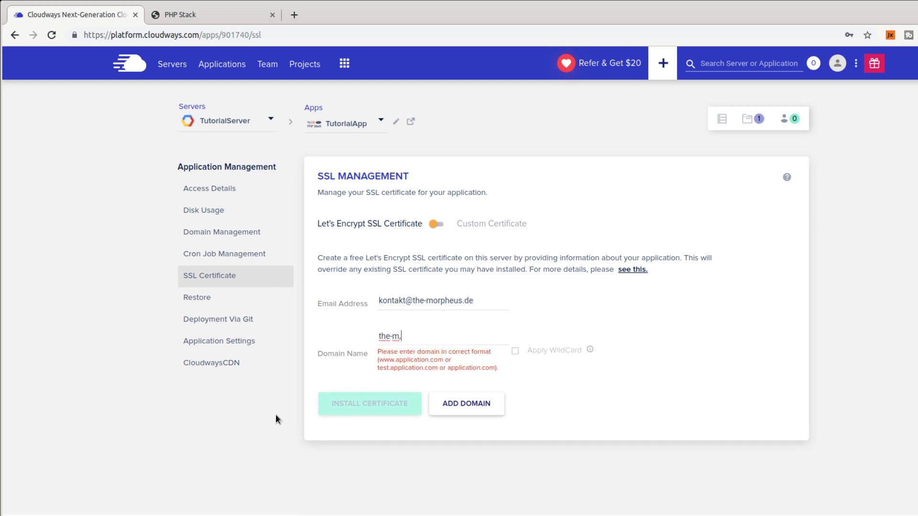
type("orpheus.de")
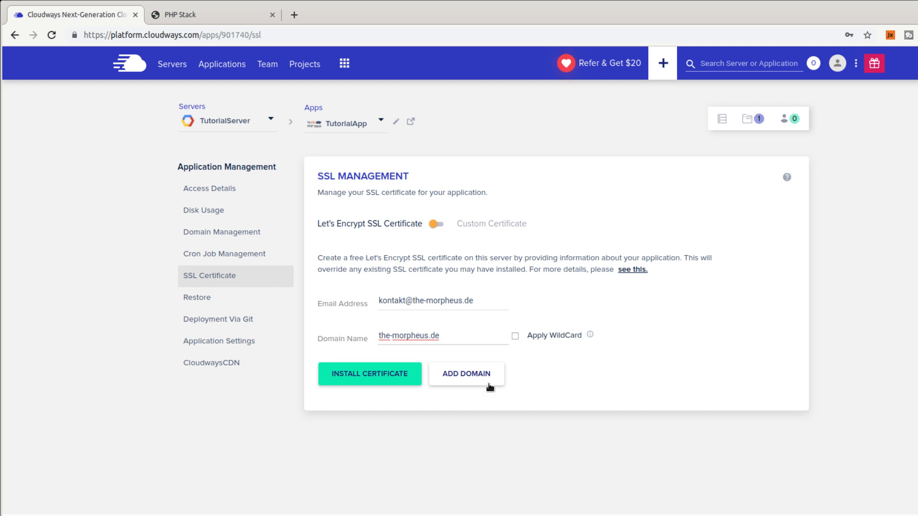
left_click(197, 298)
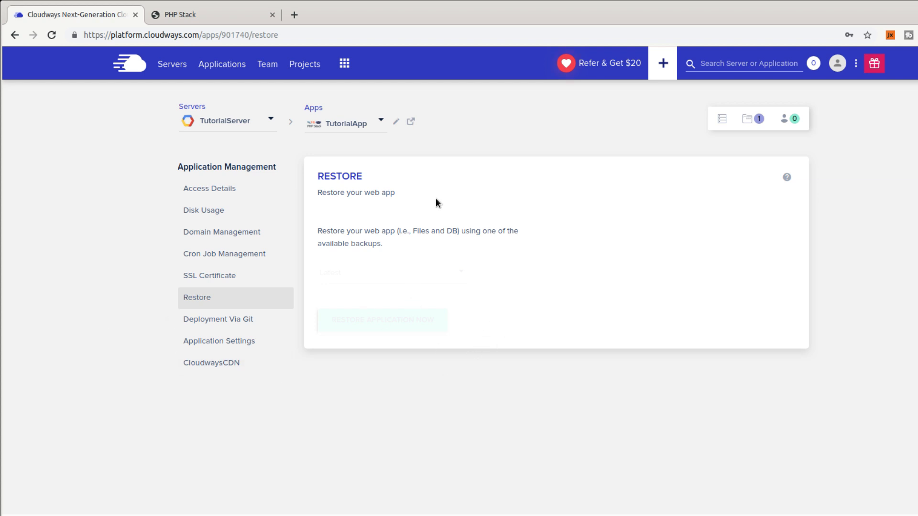
Look at Deployment Via Git, then review Application Settings with webroot public_html/ and access toggles.
left_click(181, 325)
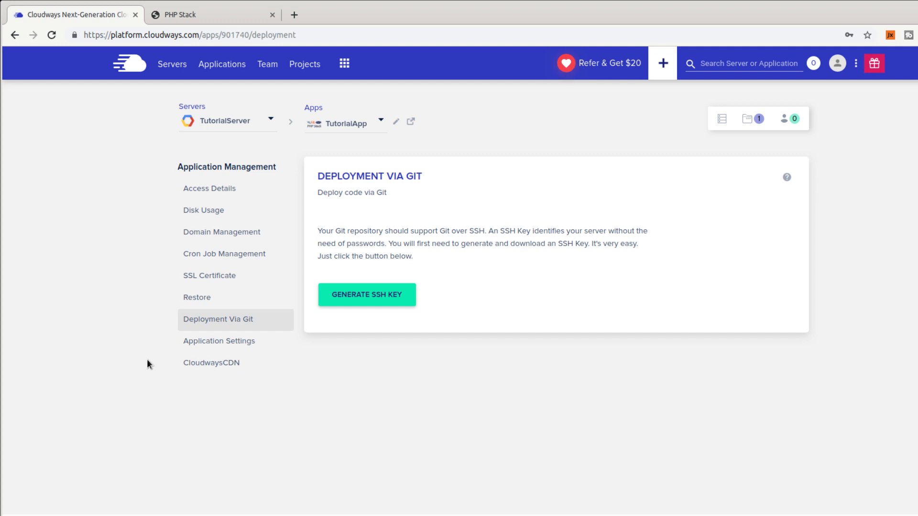
left_click(258, 353)
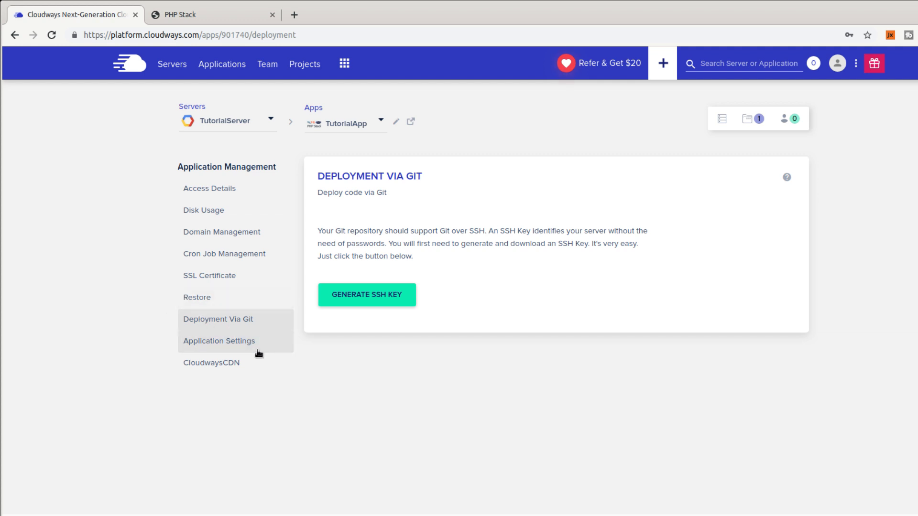
scroll(473, 316, "down", 1)
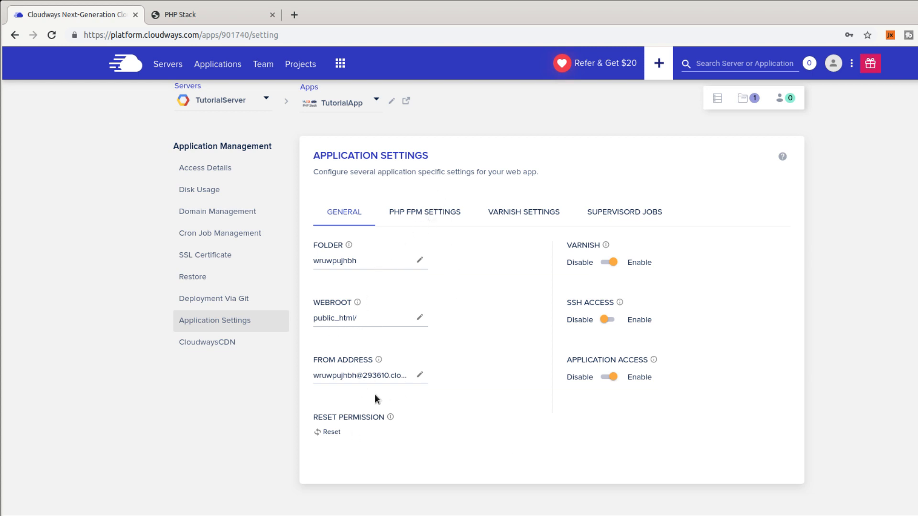
Review the PHP-FPM directives, including the Berlin timezone, unchanged, then open the CloudwaysCDN page.
left_click(430, 214)
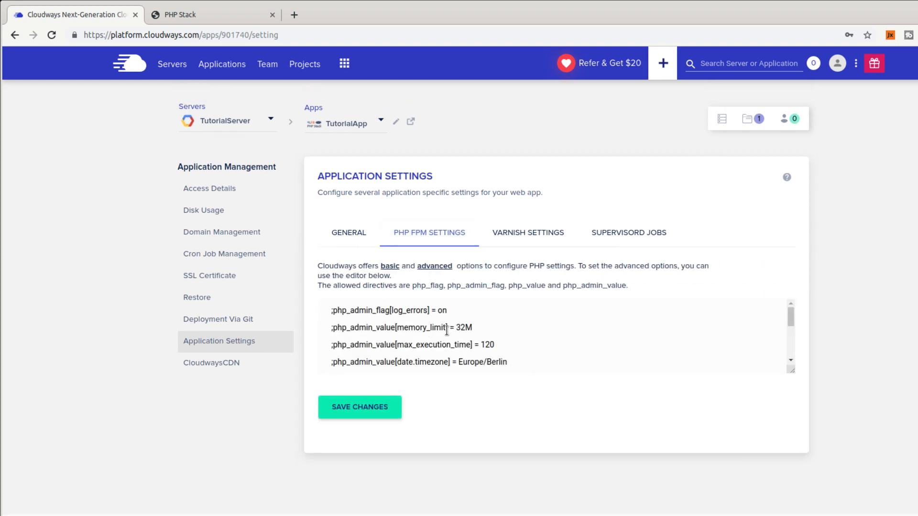
scroll(440, 321, "down", 1)
scroll(440, 321, "down", 1)
scroll(434, 324, "up", 2)
scroll(434, 325, "down", 2)
scroll(433, 325, "up", 1)
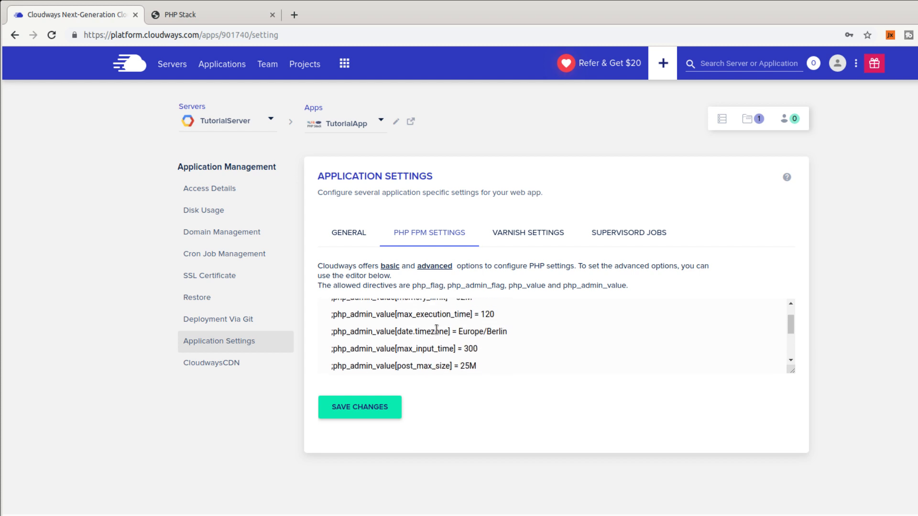
double_click(492, 328)
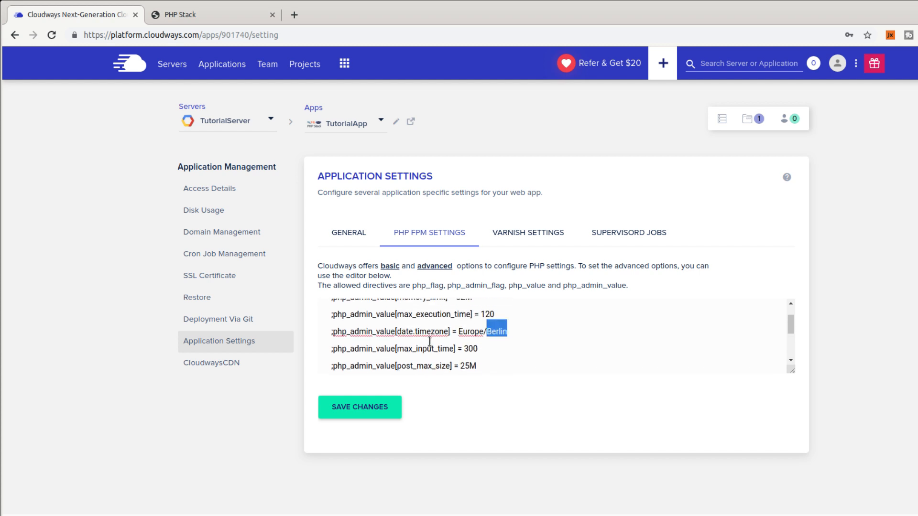
scroll(425, 337, "down", 1)
scroll(477, 351, "down", 2)
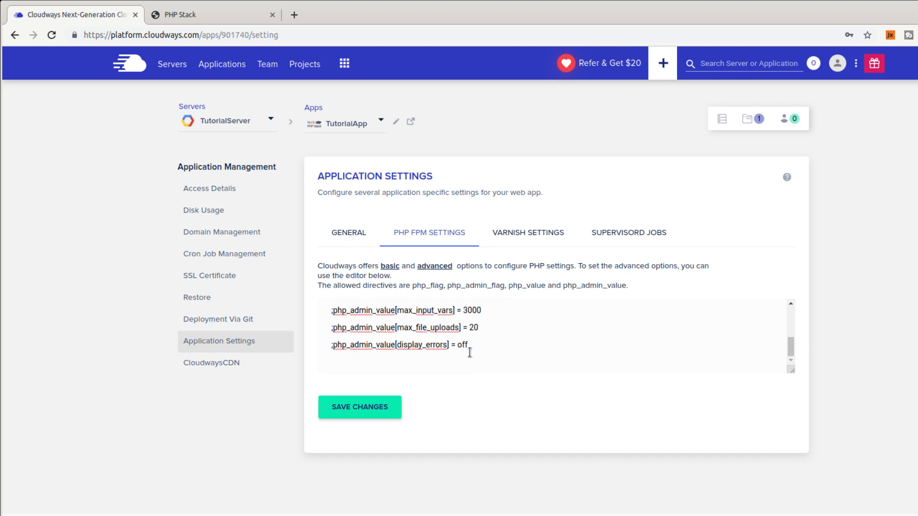
scroll(497, 340, "up", 3)
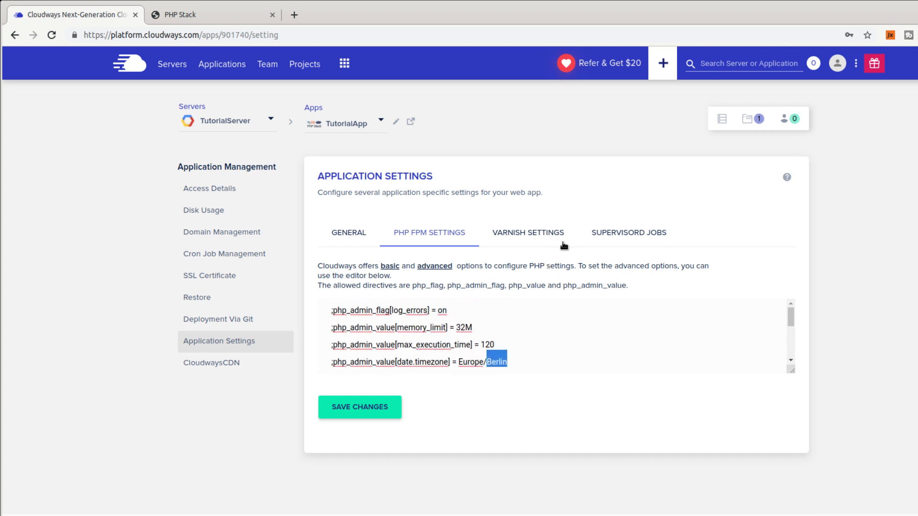
left_click(236, 368)
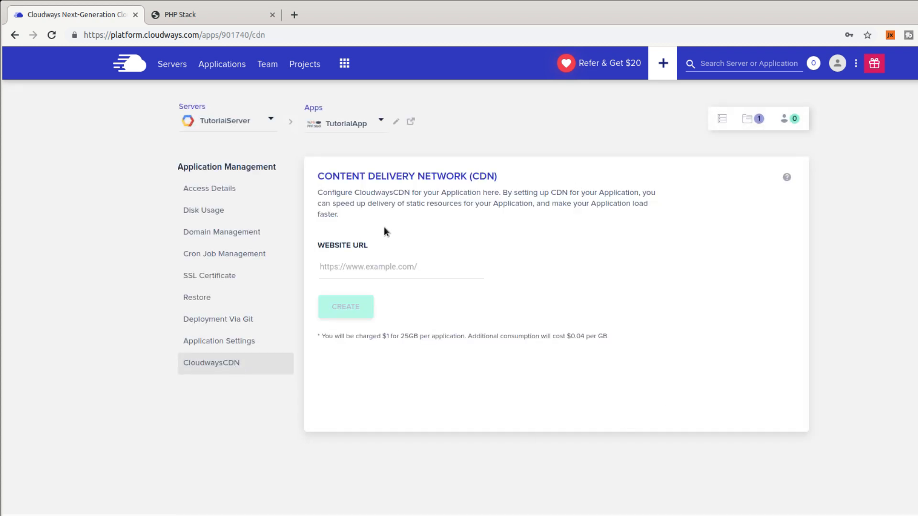
Inspect the CDN URL field and $1 per 25GB pricing, then return to TutorialServer's Master Credentials.
left_click(388, 274)
triple_click(600, 339)
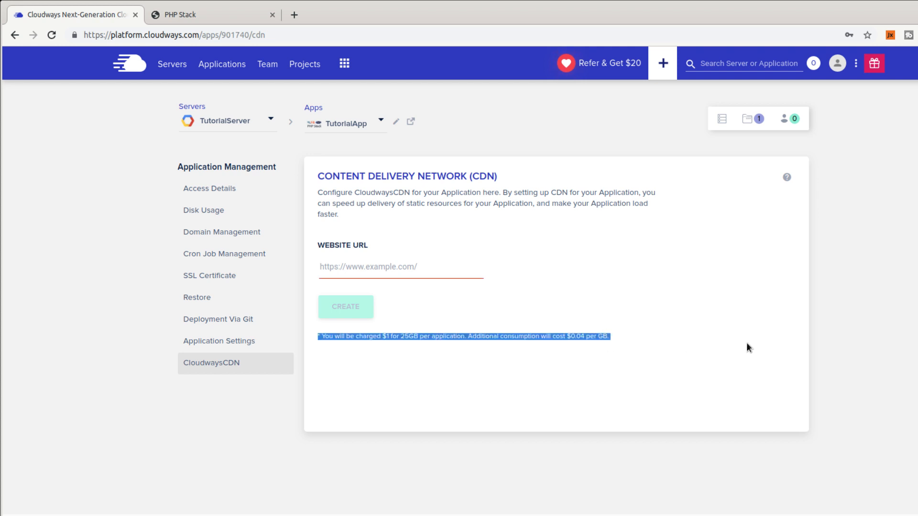
left_click(747, 343)
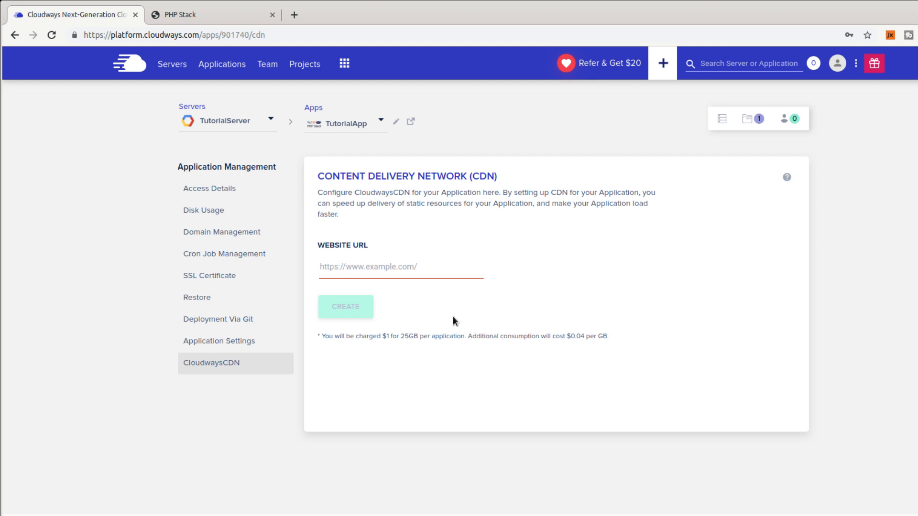
left_click(722, 119)
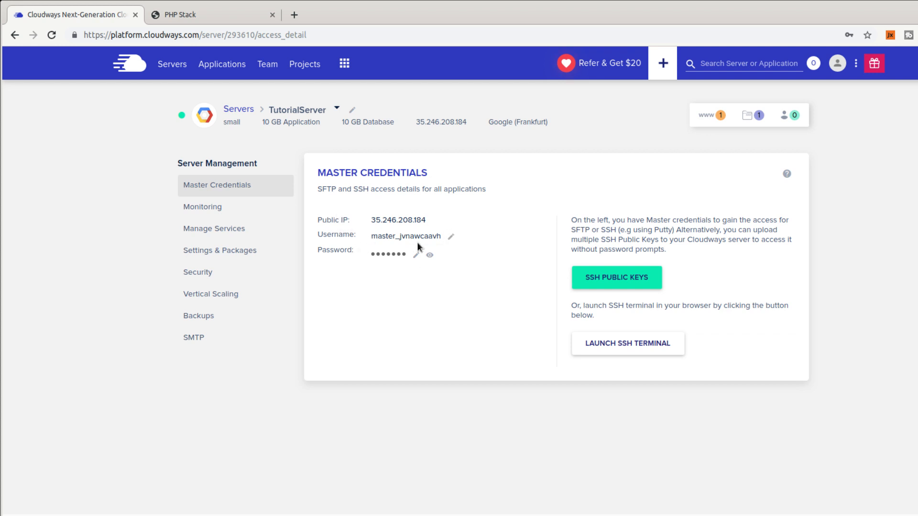
Open TutorialServer's detailed monitoring and graph the Free Disk (DB) metric.
left_click(237, 211)
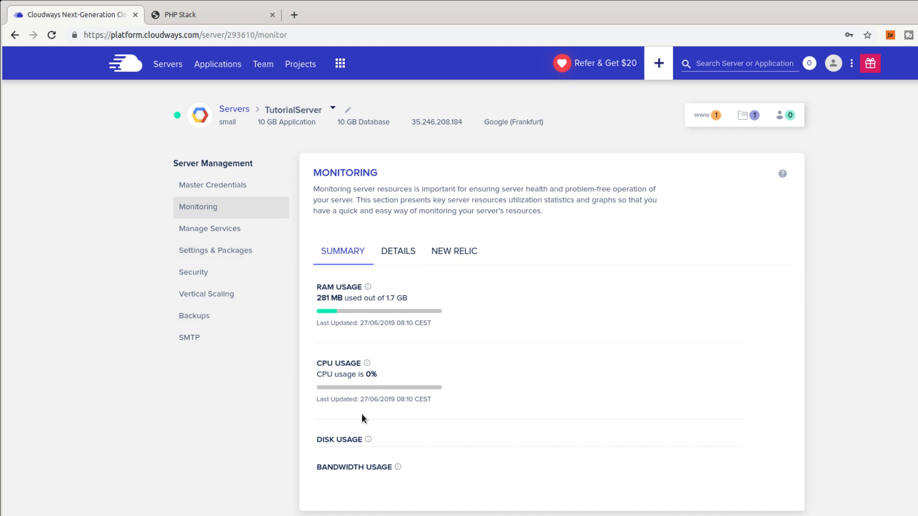
scroll(191, 428, "down", 1)
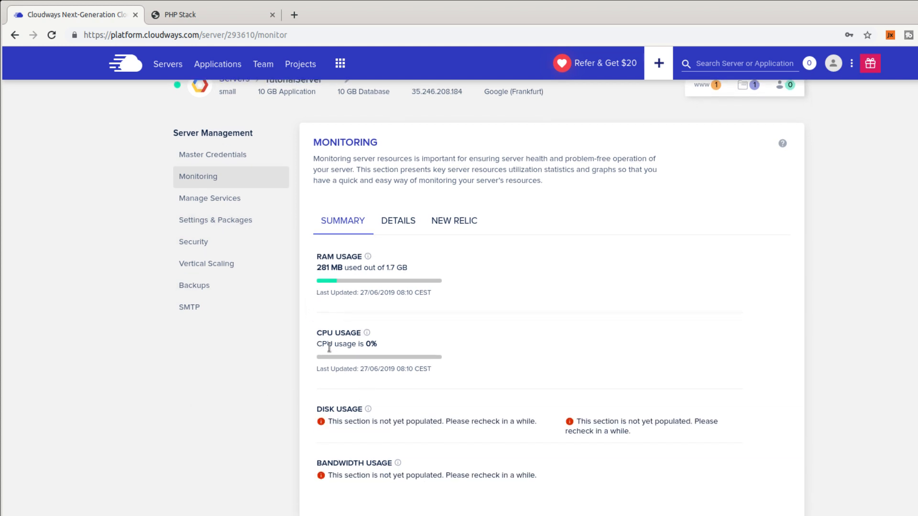
left_click(402, 223)
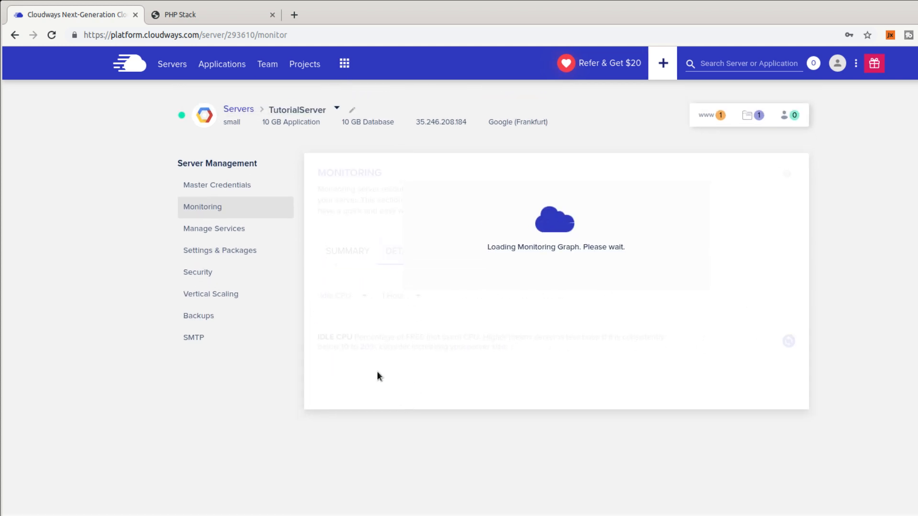
scroll(637, 365, "down", 3)
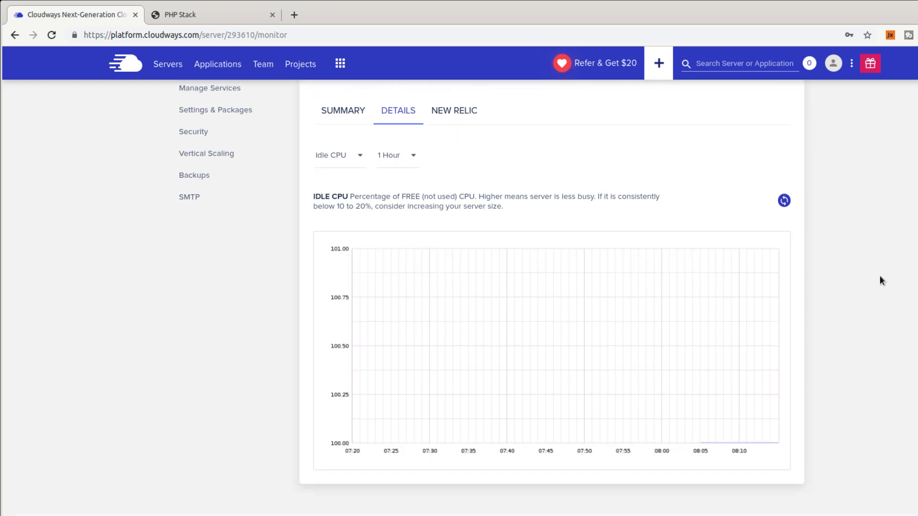
left_click(334, 155)
left_click(350, 186)
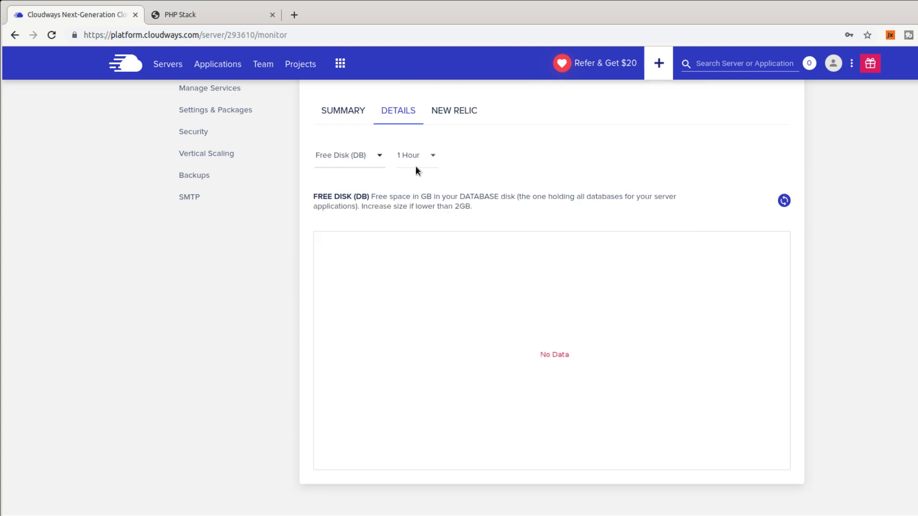
Graph Free memory, then return to the Summary showing 281 MB of 1.7 GB RAM and 0% CPU.
left_click(359, 161)
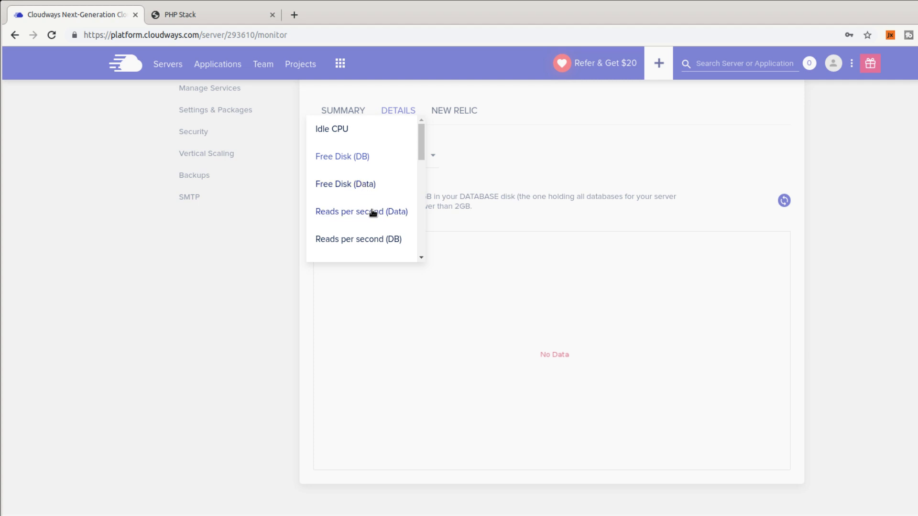
scroll(374, 214, "down", 3)
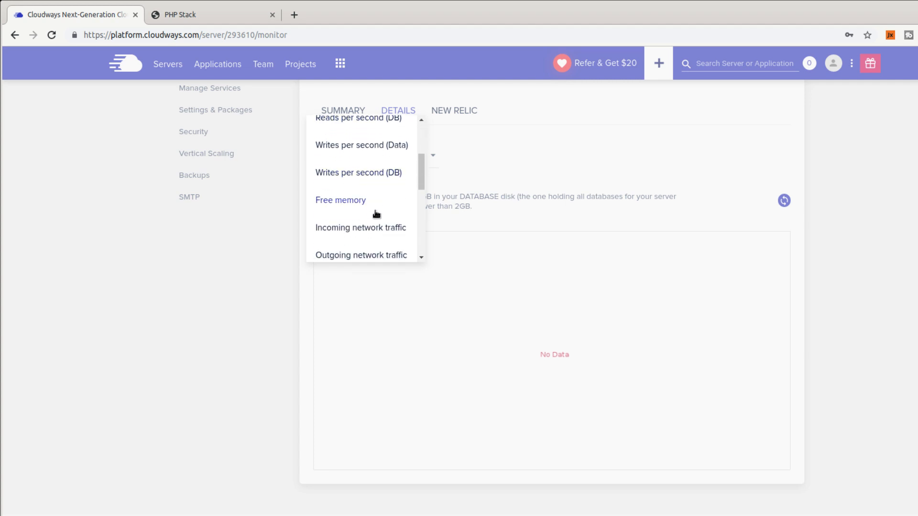
left_click(374, 205)
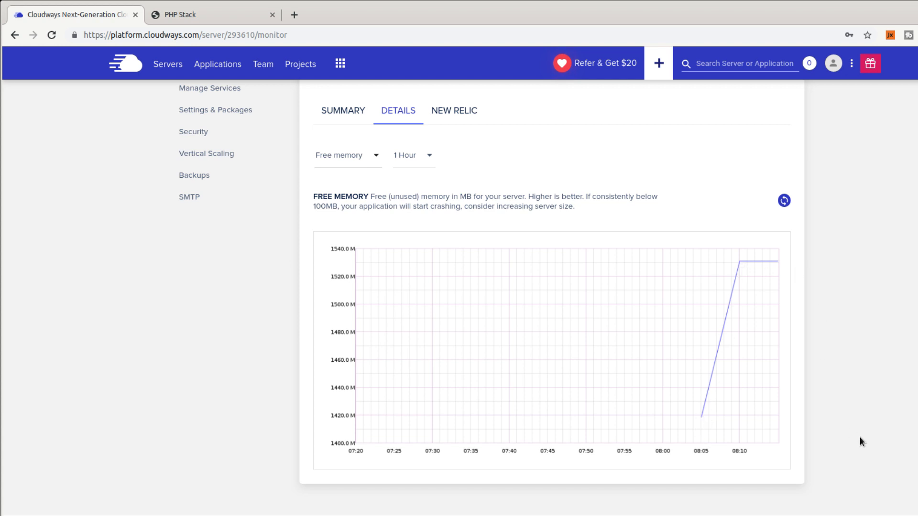
scroll(859, 437, "up", 2)
left_click(339, 209)
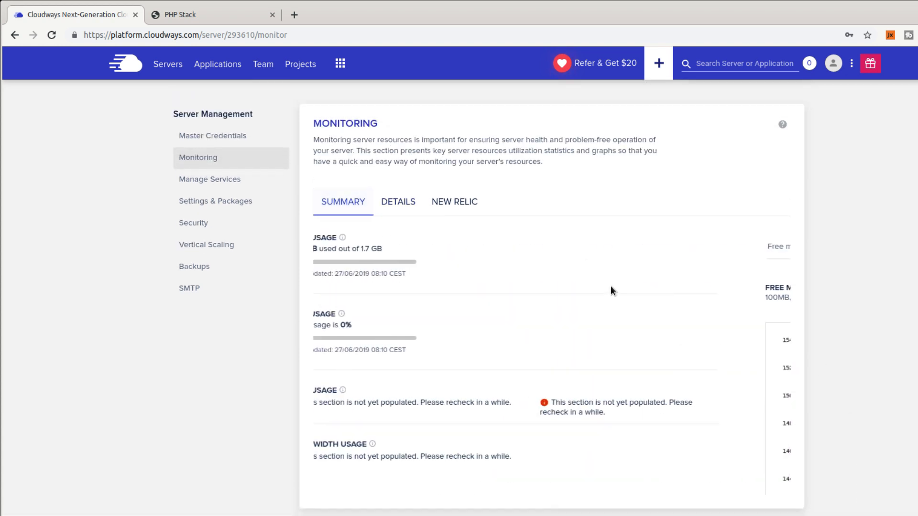
scroll(245, 392, "down", 1)
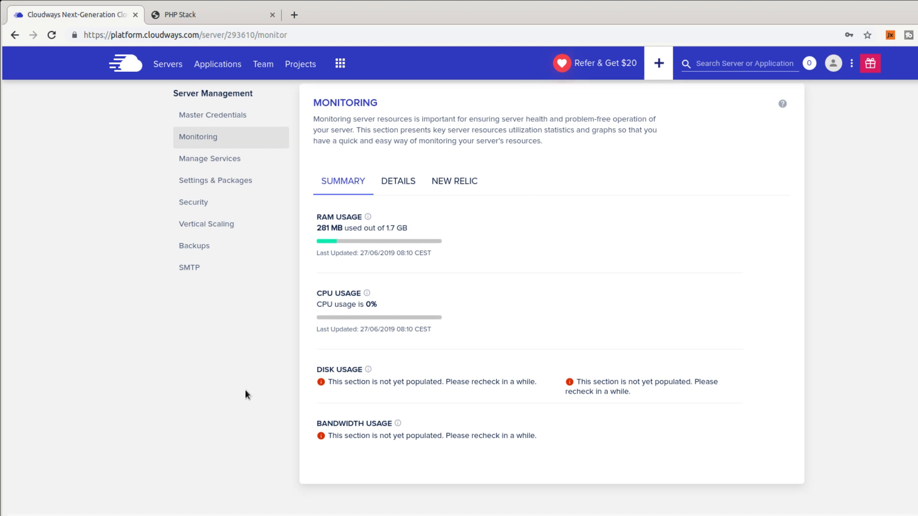
scroll(245, 389, "up", 3)
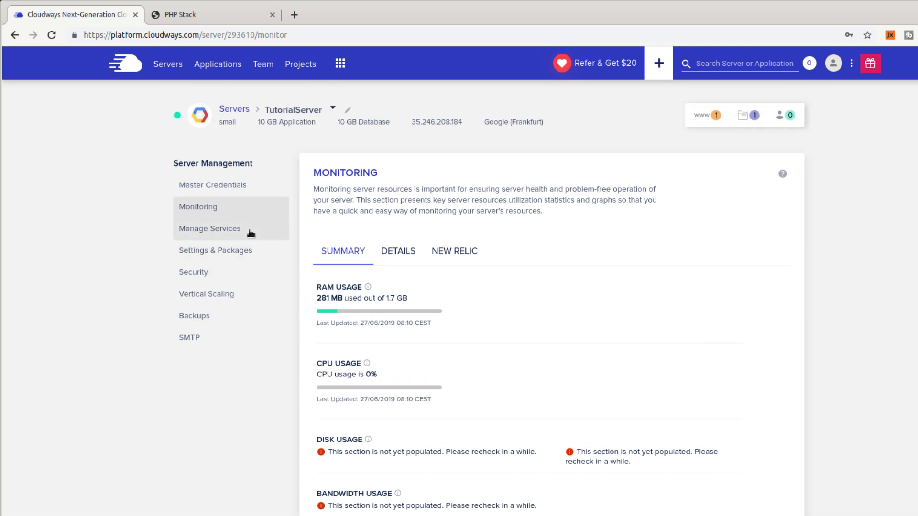
Check the server's service status, then open Security with its empty SSH/SFTP IP whitelist.
left_click(291, 238)
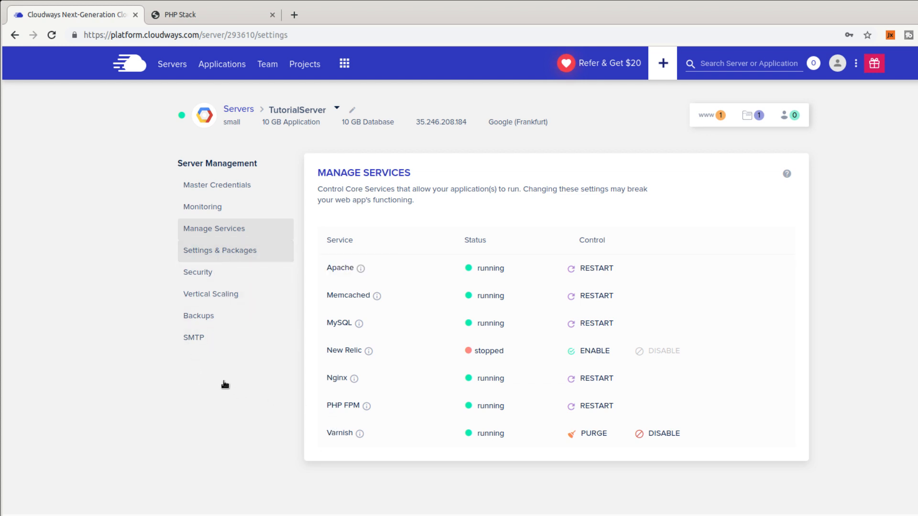
scroll(579, 199, "down", 3)
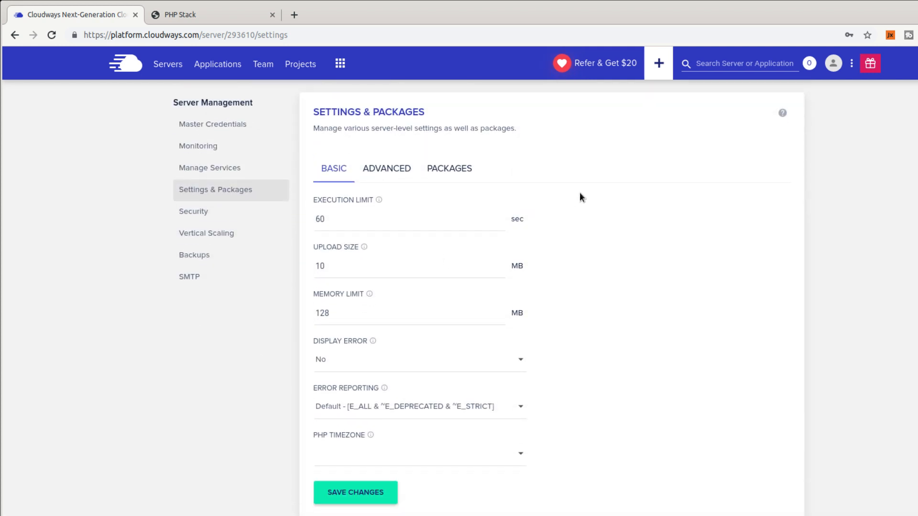
scroll(623, 265, "up", 3)
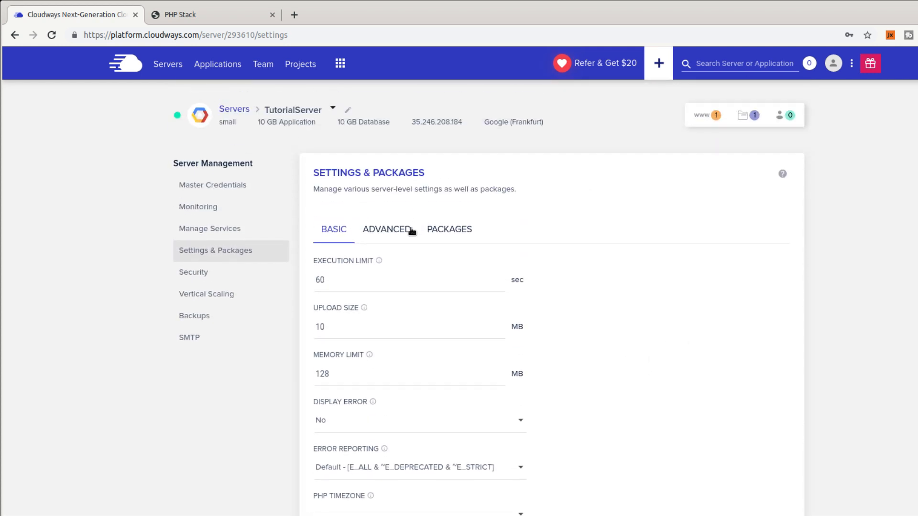
left_click(181, 282)
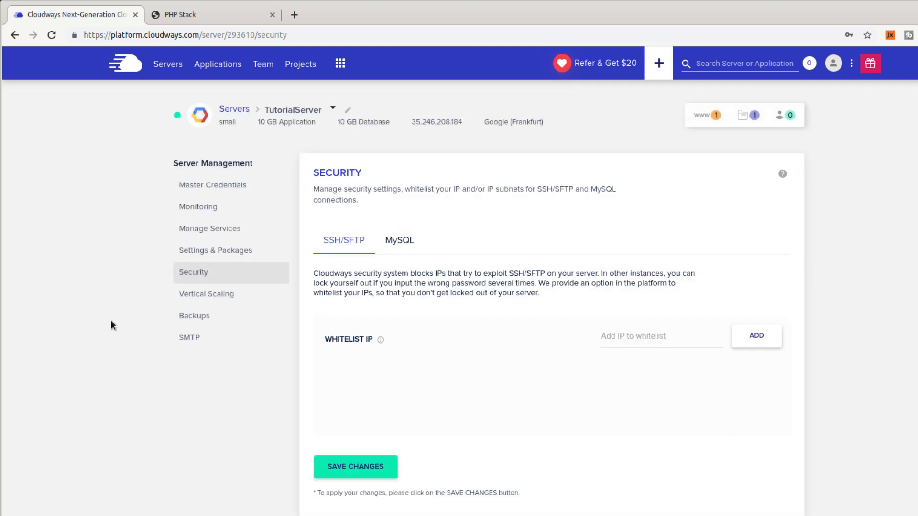
Compare the MySQL and SSH/SFTP whitelists, then view Vertical Scaling sizes and prices.
scroll(119, 380, "down", 1)
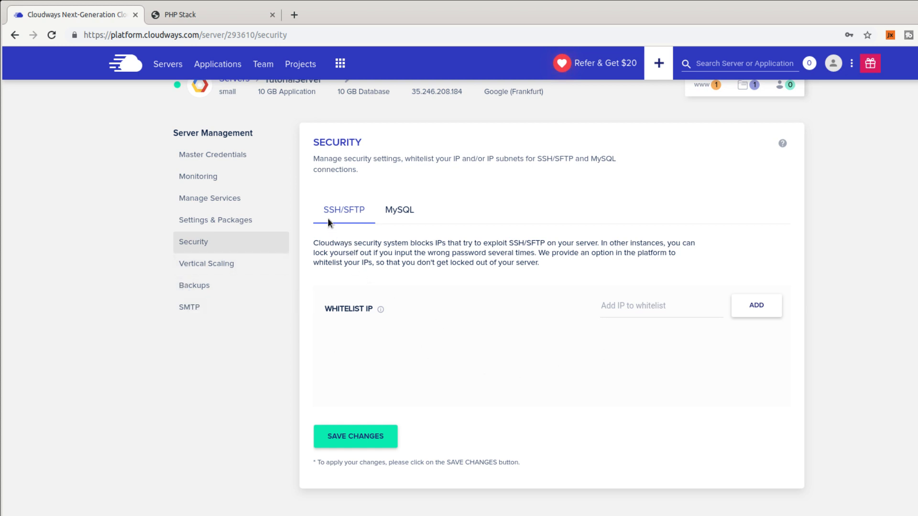
left_click(406, 211)
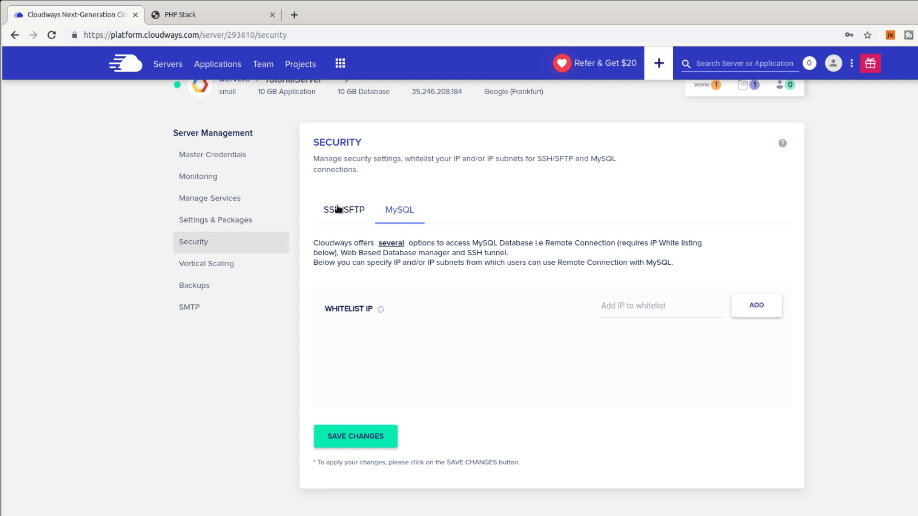
left_click(335, 208)
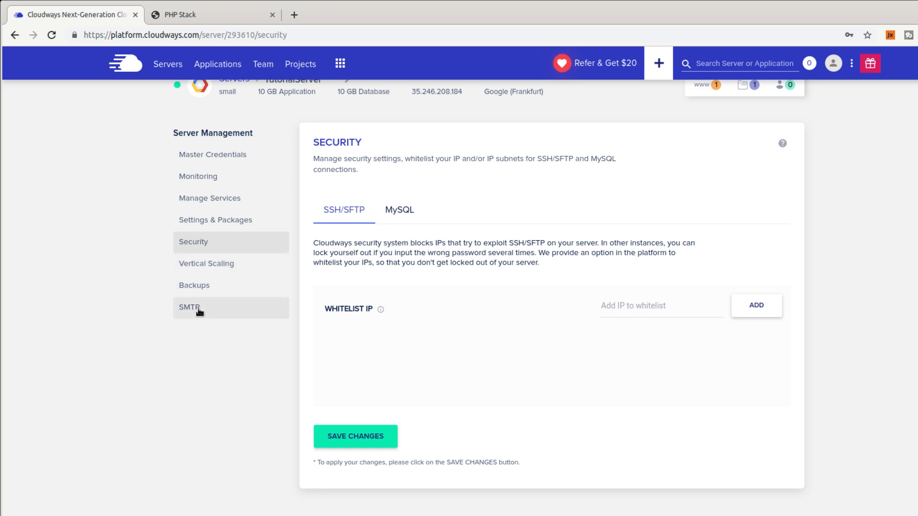
left_click(213, 270)
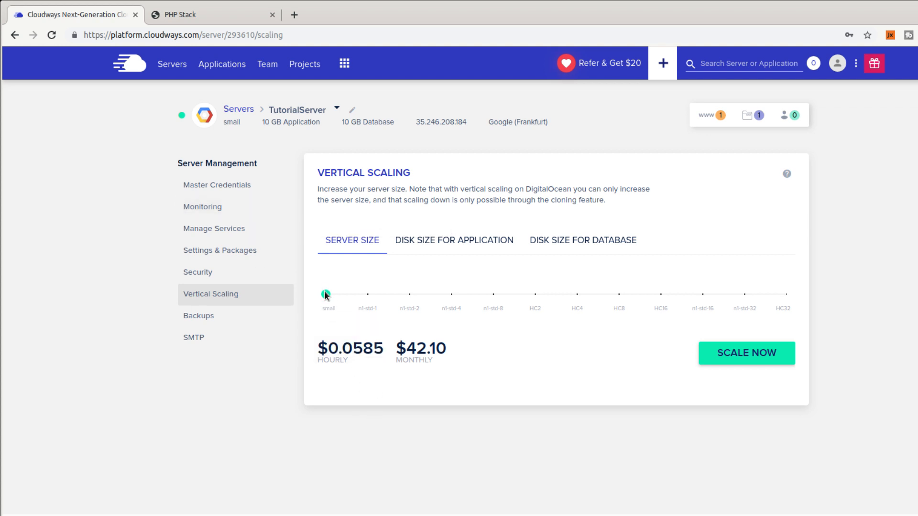
Preview the n1-std-1 server size, then scale the application disk from 10 GB to 36 GB.
left_click_drag(326, 293, 535, 294)
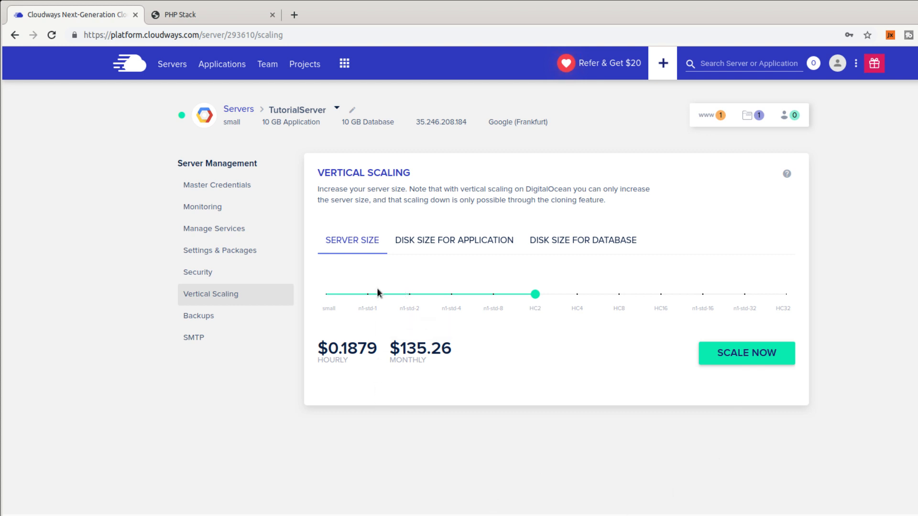
left_click(367, 294)
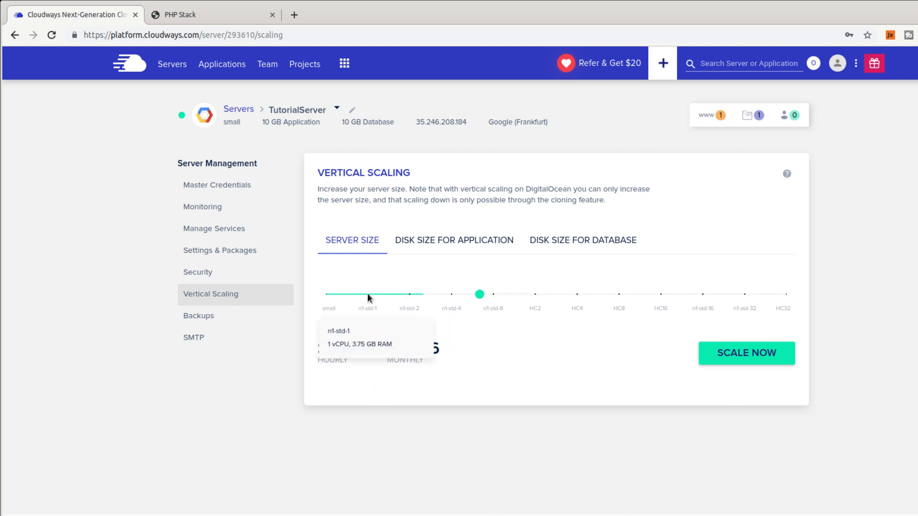
left_click(504, 243)
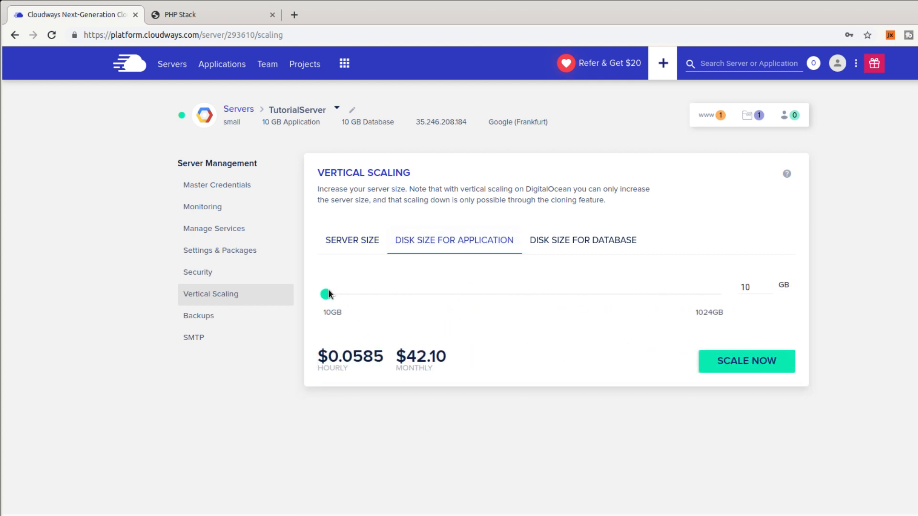
left_click_drag(329, 292, 335, 292)
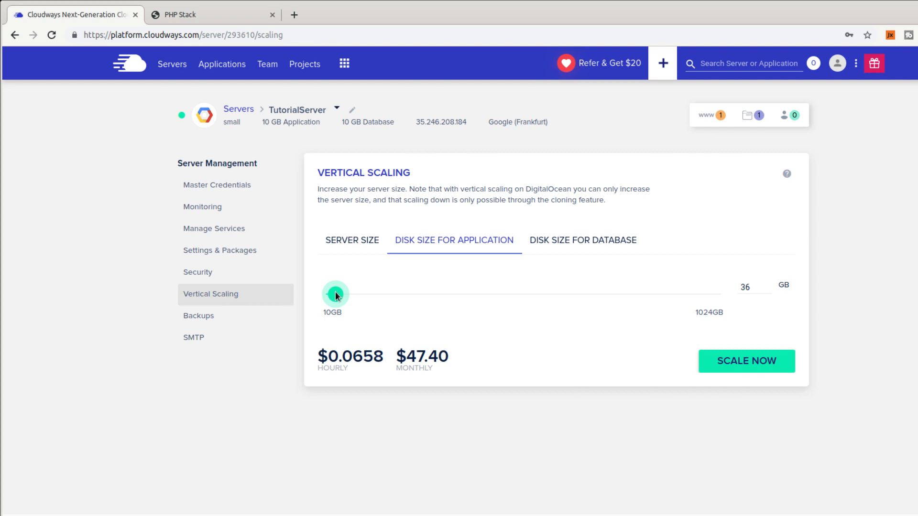
left_click(723, 371)
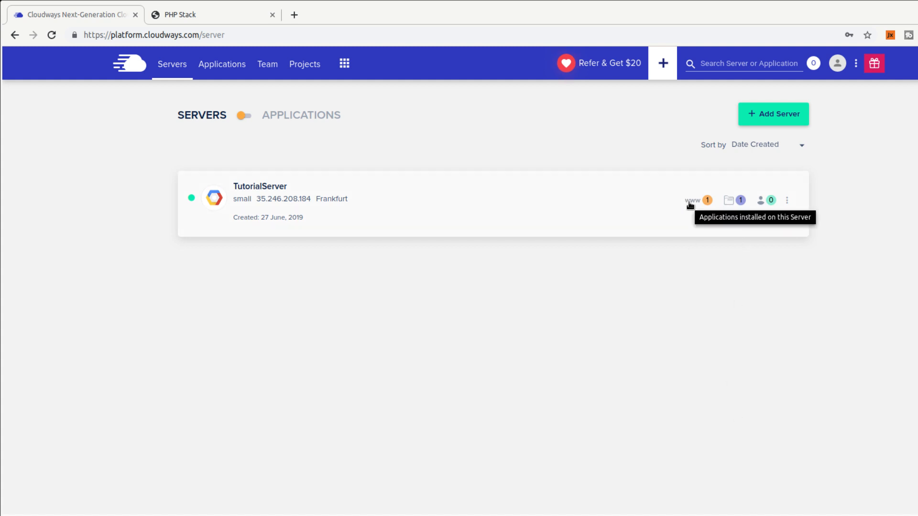
Open TutorialApp's access details, check its PHP Stack page, and begin a new credential username.
left_click(690, 202)
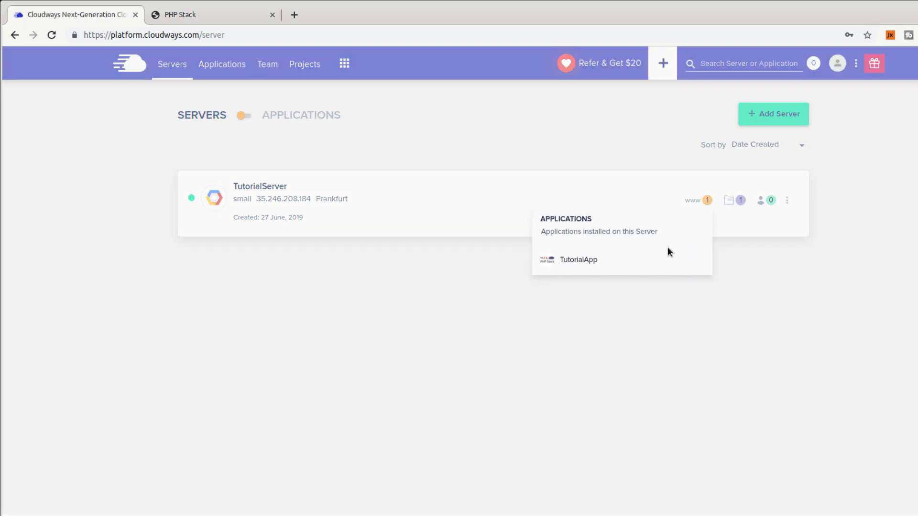
left_click(578, 261)
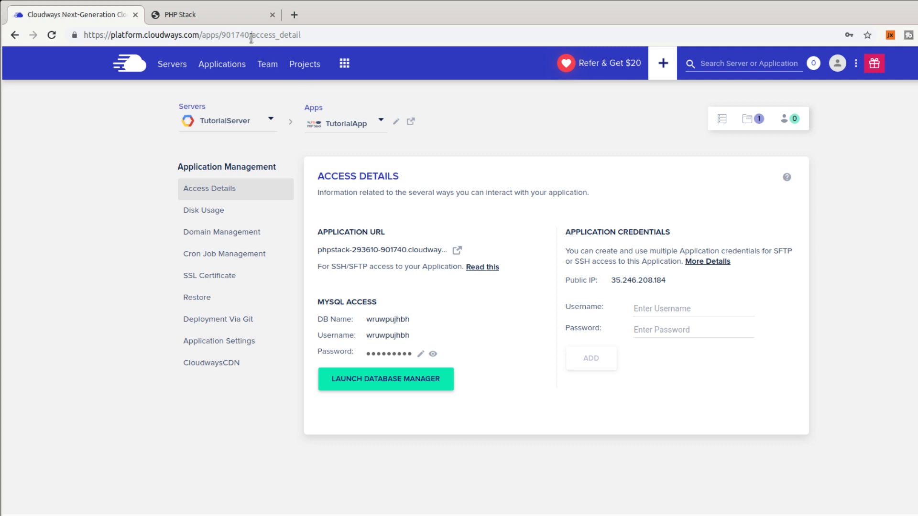
left_click(212, 20)
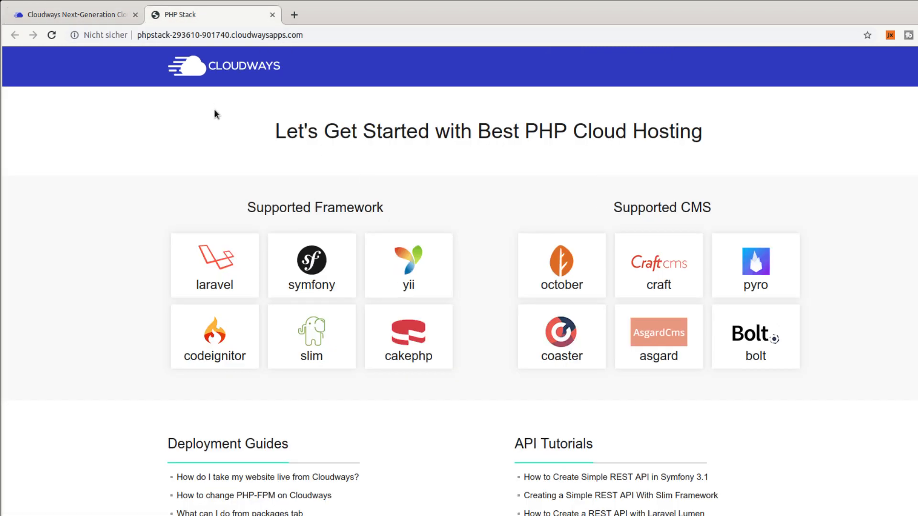
left_click(105, 17)
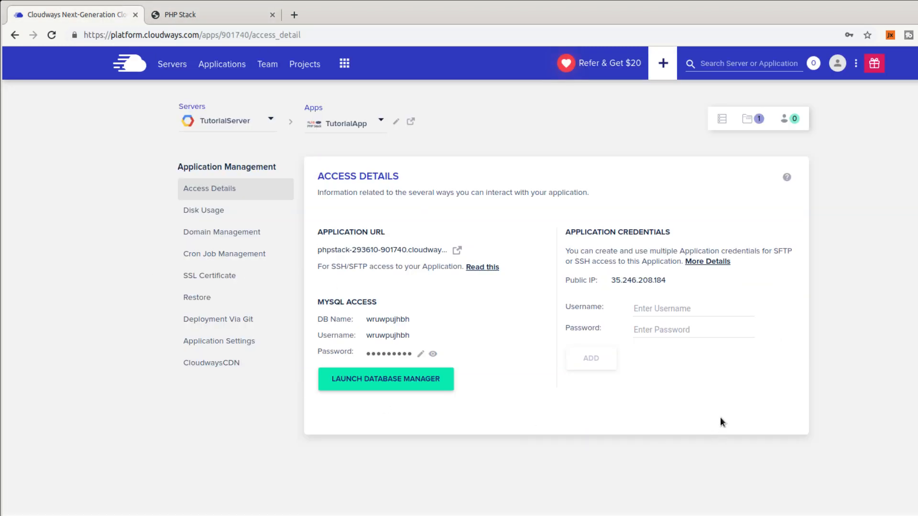
left_click(688, 307)
type("M")
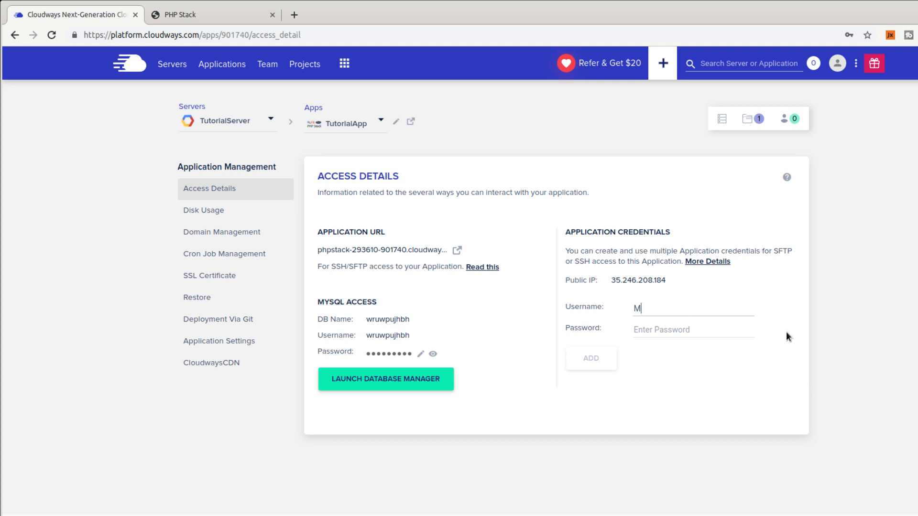
type("orpheus")
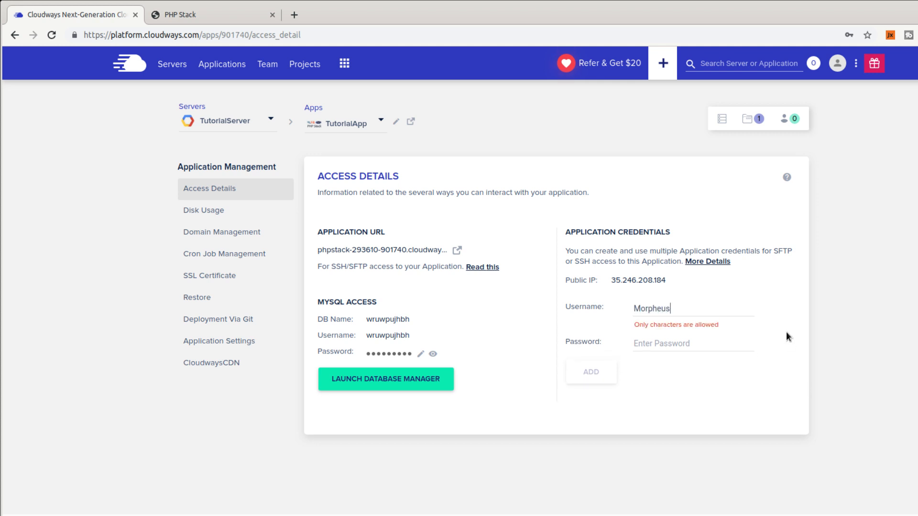
Lowercase the username, accept and copy Chrome's generated password, and add the application credential.
key("shift+Right")
type("m")
key("Tab")
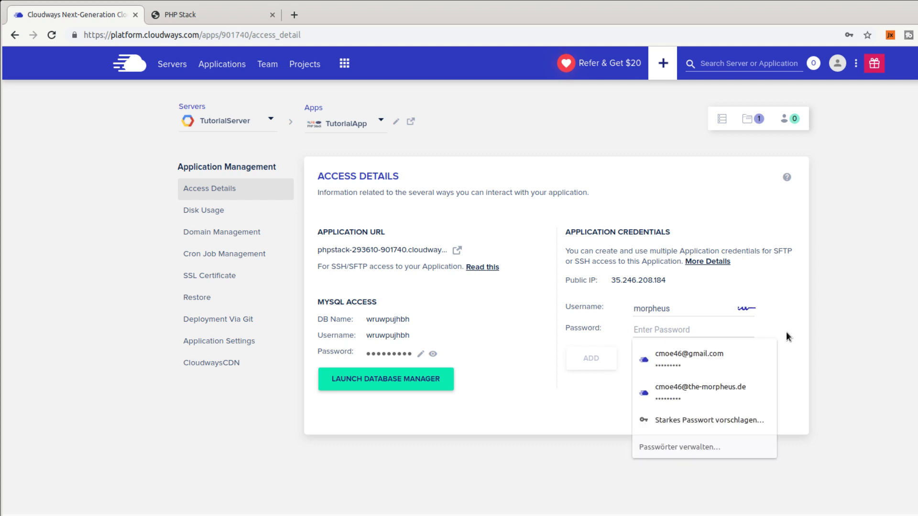
left_click(745, 420)
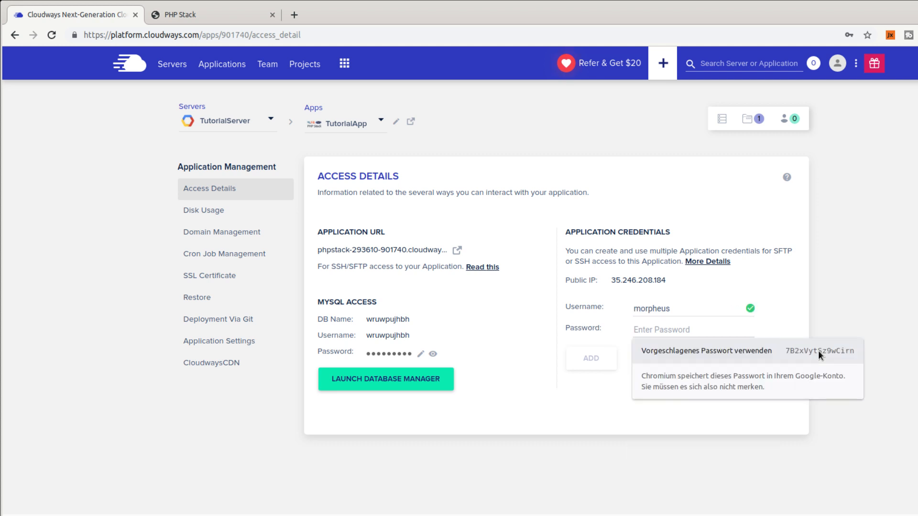
left_click(819, 351)
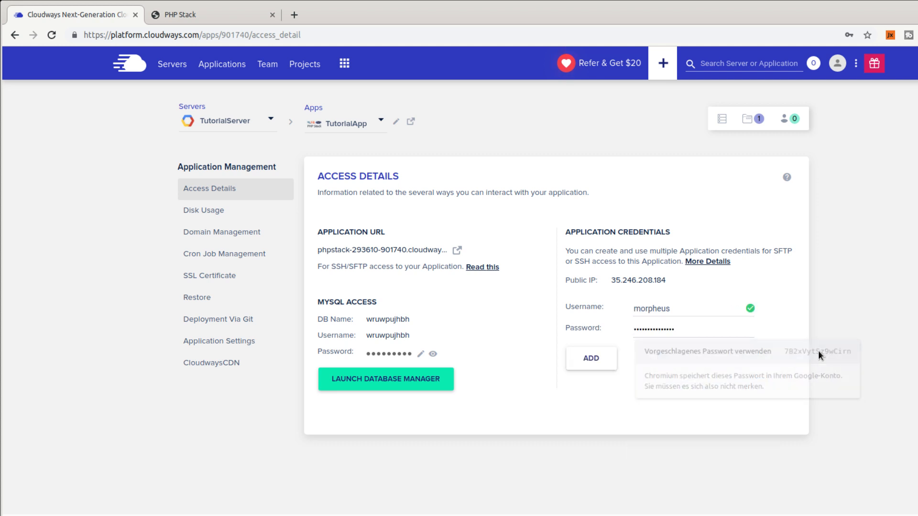
left_click(684, 333)
double_click(717, 325)
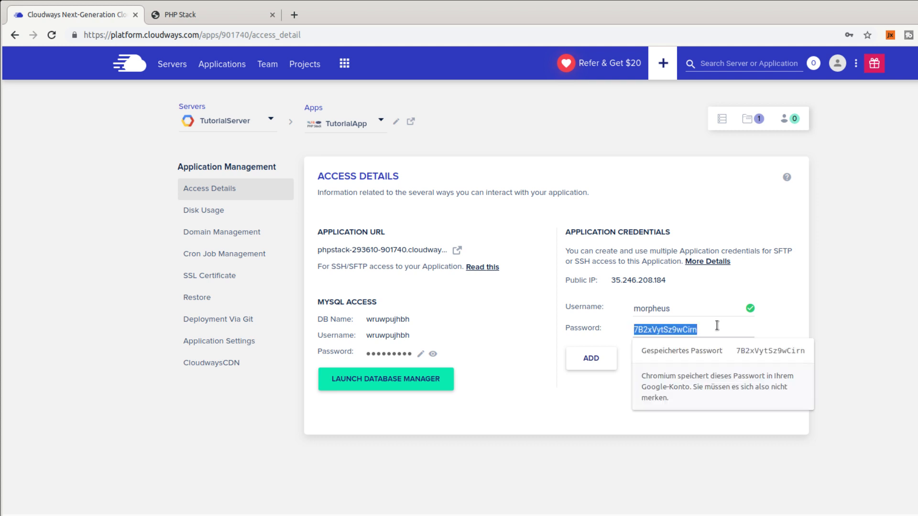
left_click(602, 359)
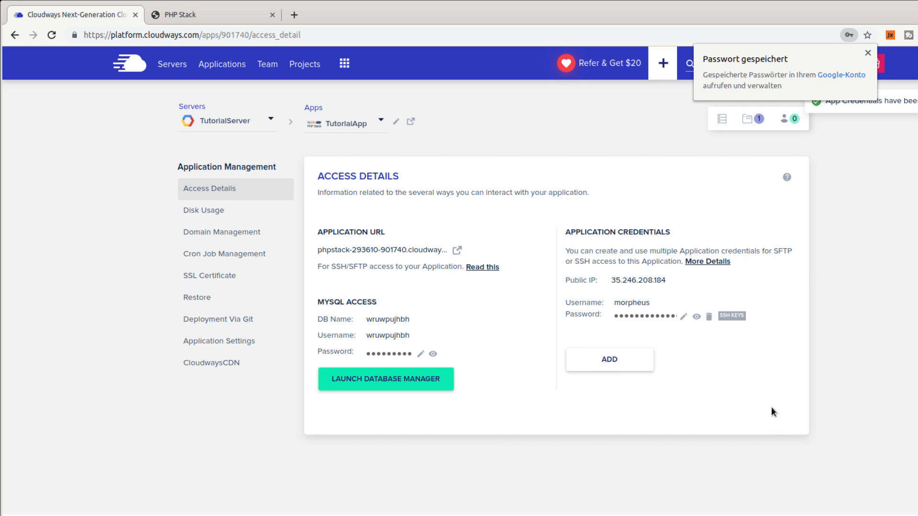
left_click(868, 53)
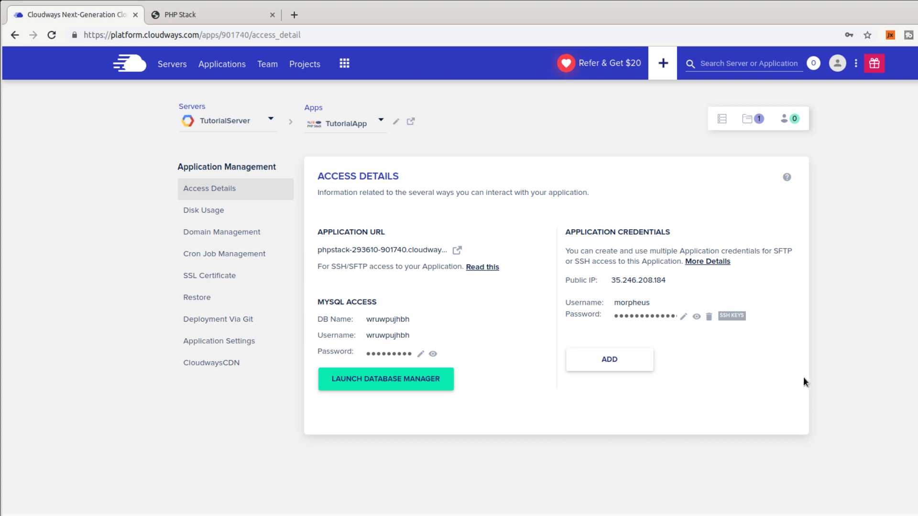
Create a FileZilla site named Cloudways using SFTP, with the copied password and the app username.
key("alt+Tab")
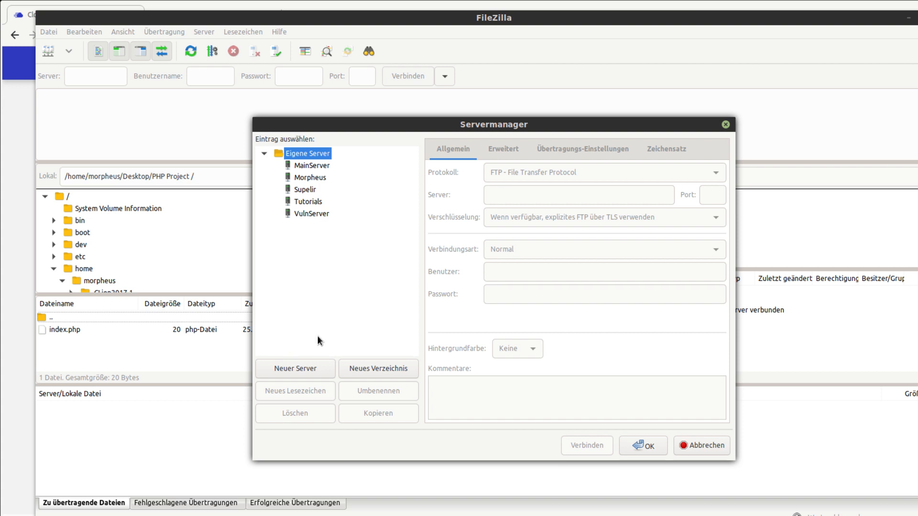
left_click(322, 368)
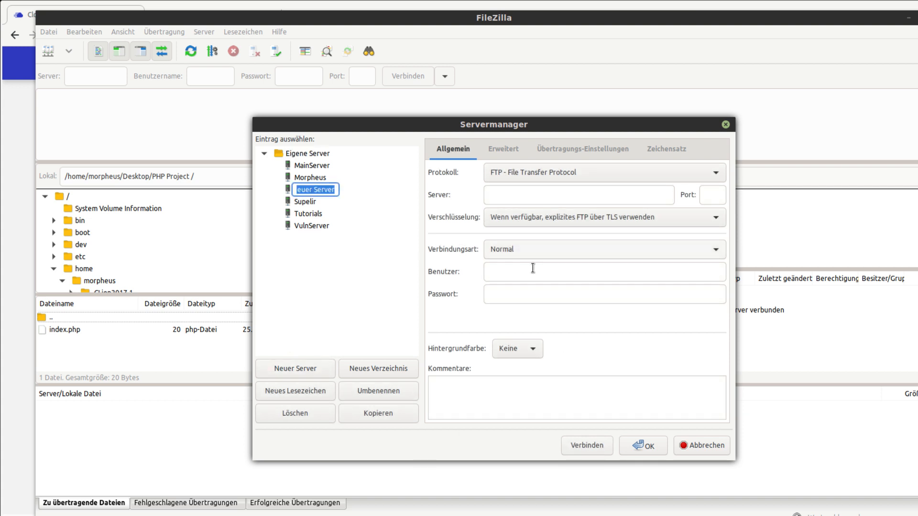
type("Cloudways")
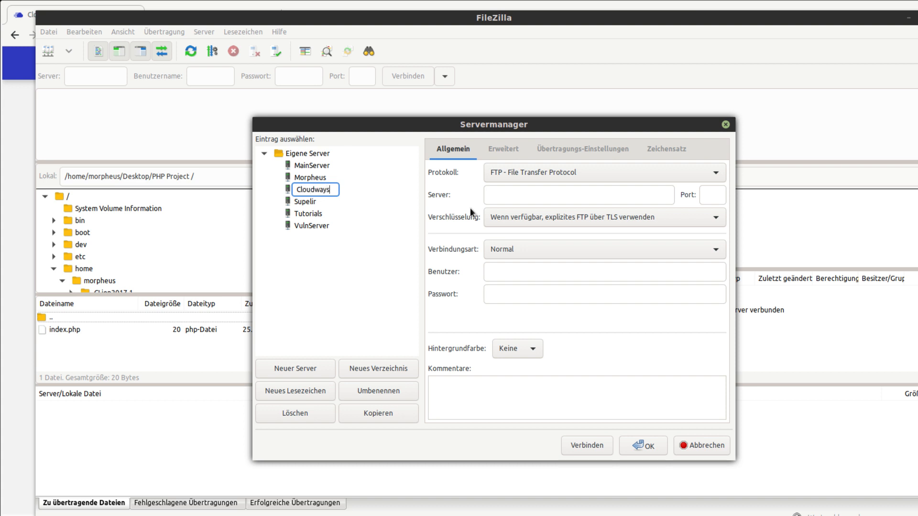
key("Return")
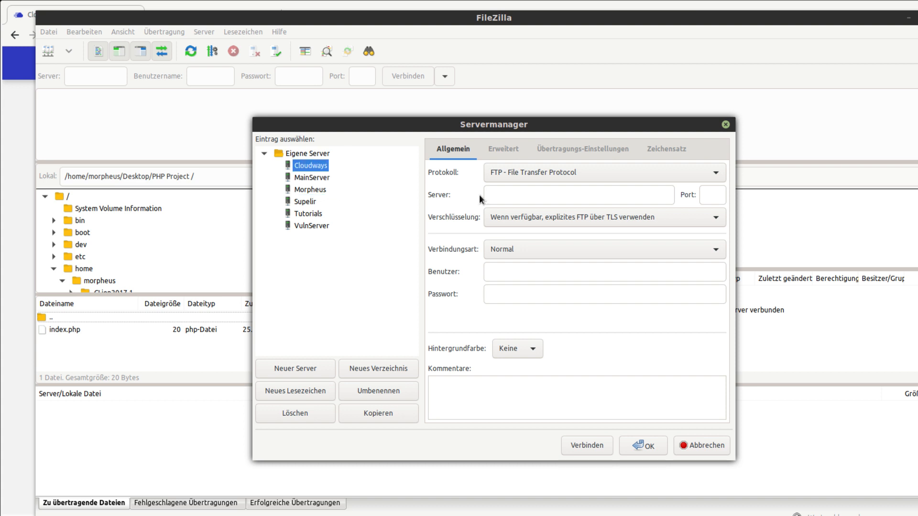
left_click(499, 174)
left_click(506, 185)
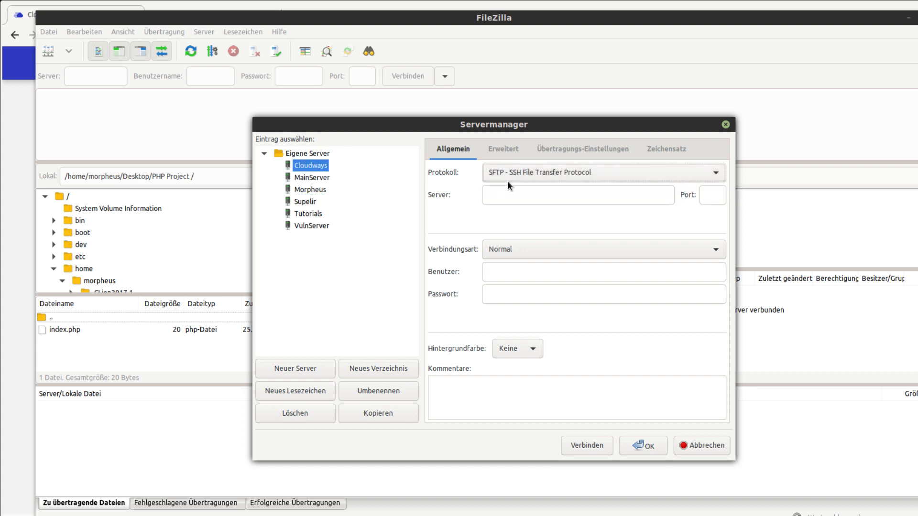
left_click(522, 197)
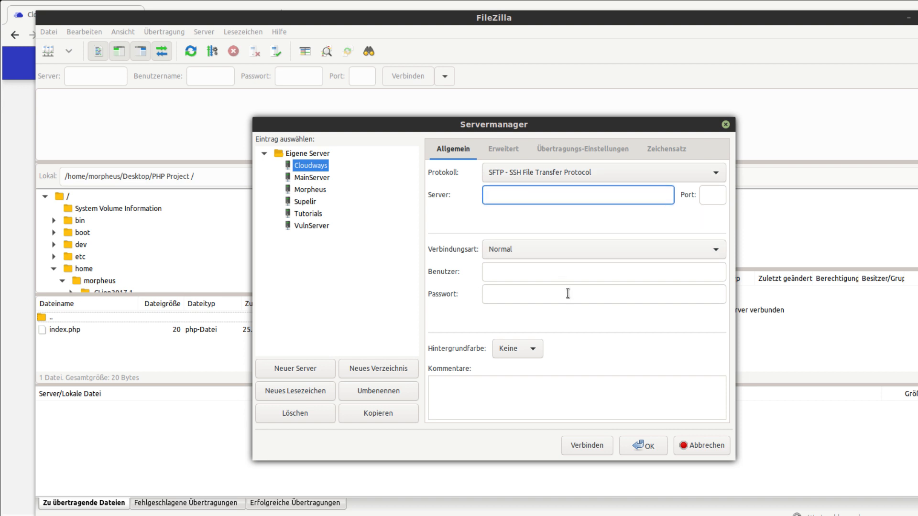
left_click(537, 293)
key("ctrl+v")
left_click(528, 269)
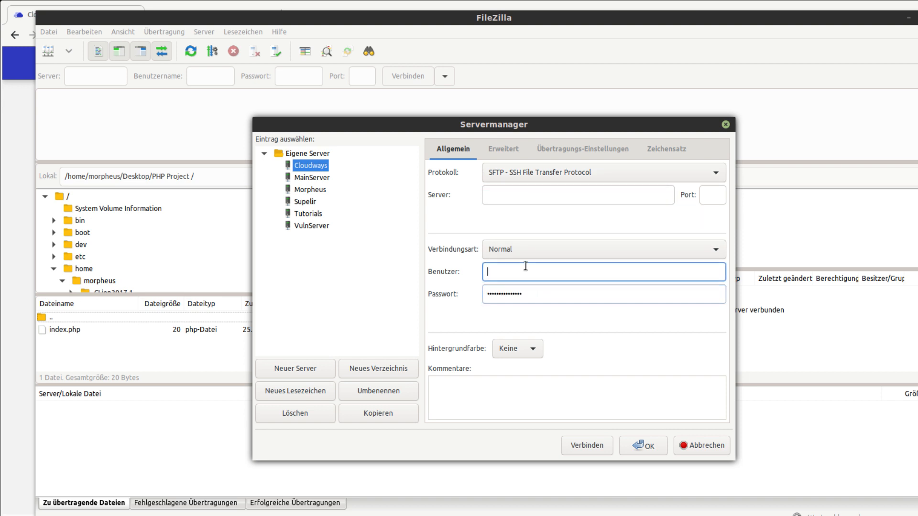
type("morpheus")
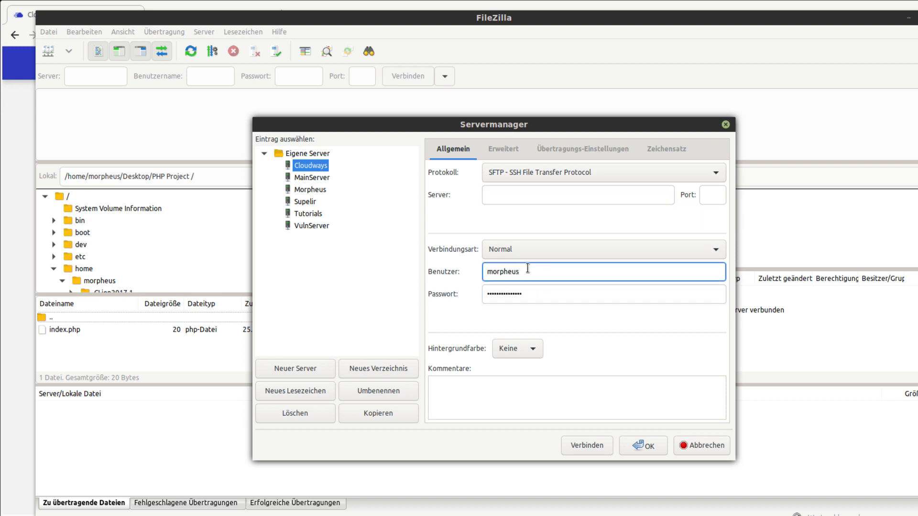
left_click(525, 196)
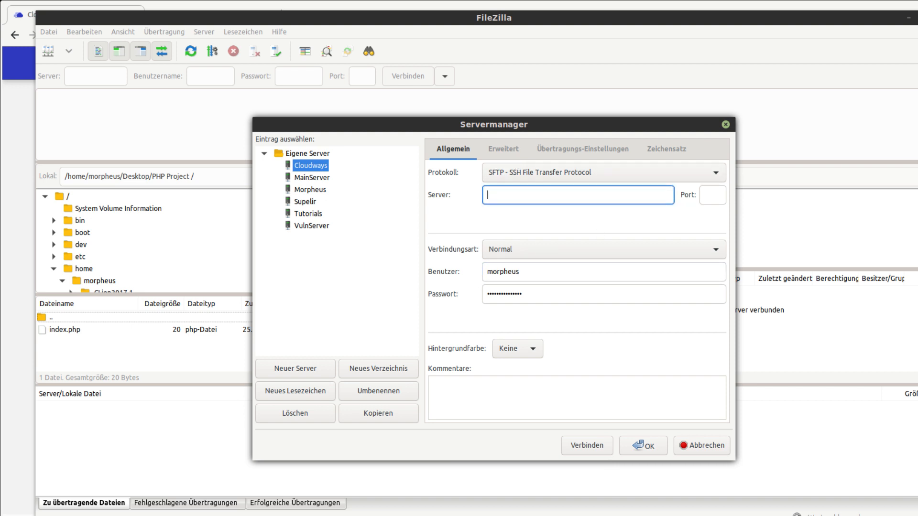
Set the site's server address to the app's public IP 35.246.208.184 copied from Cloudways.
key("alt+Tab")
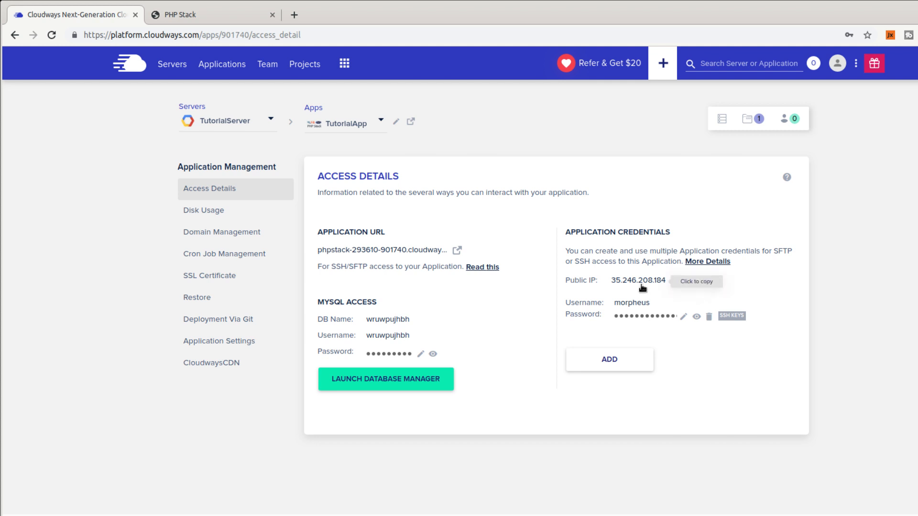
left_click(646, 284)
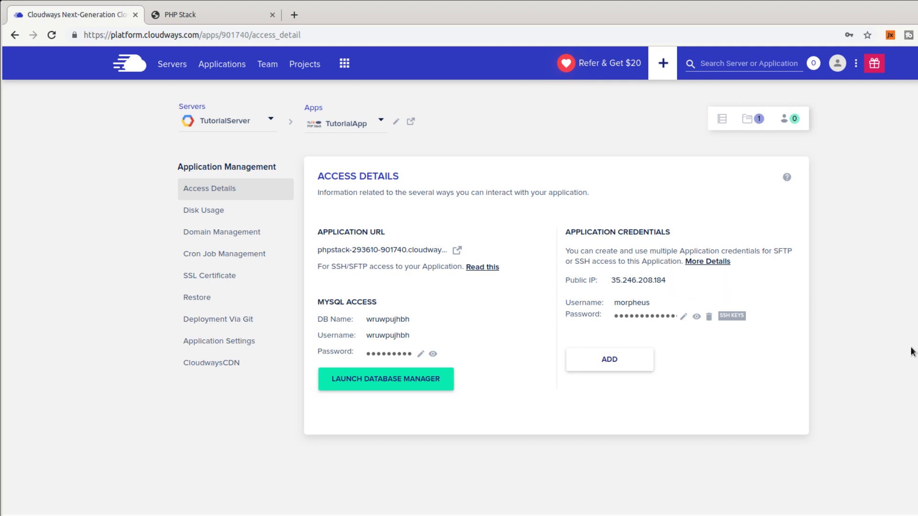
key("alt+Tab")
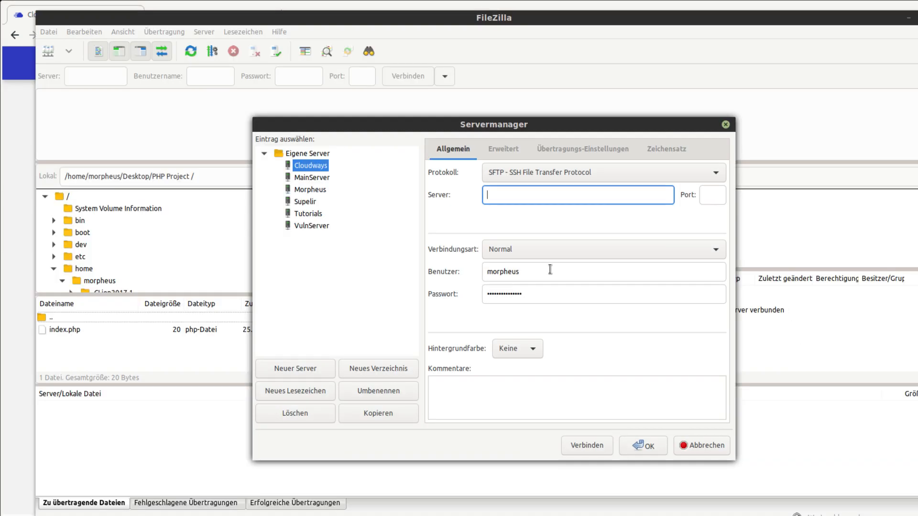
type("35.246.208.184")
Connect to the Cloudways server, trust its host key, open public_html, then view the PHP Stack page.
left_click(587, 445)
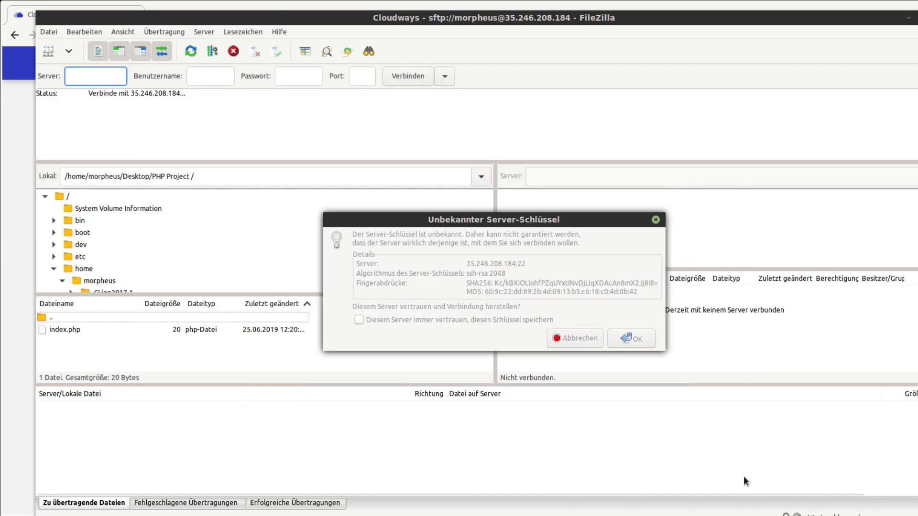
left_click(637, 339)
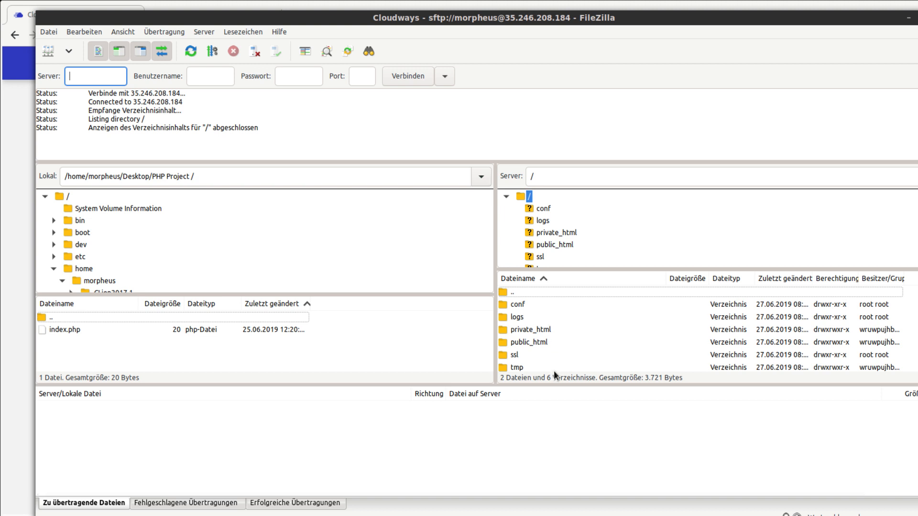
scroll(570, 351, "down", 1)
scroll(570, 350, "up", 1)
scroll(534, 328, "down", 1)
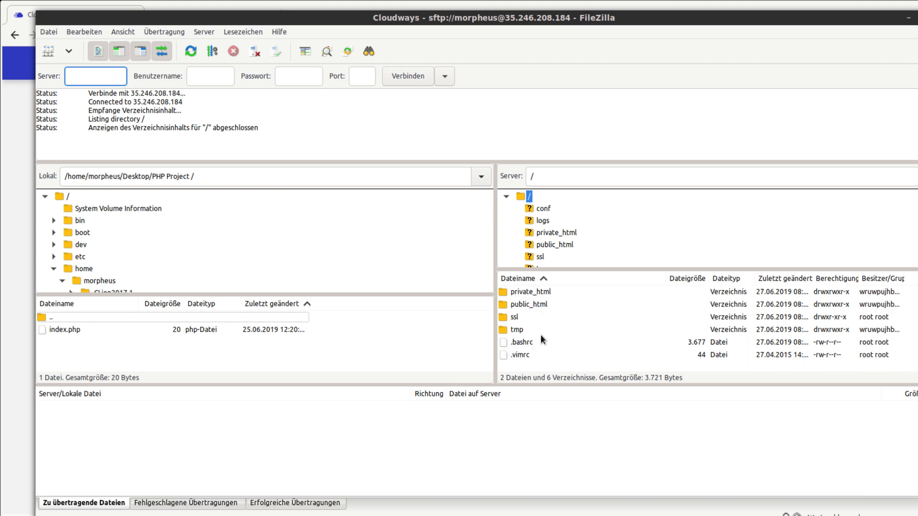
double_click(528, 303)
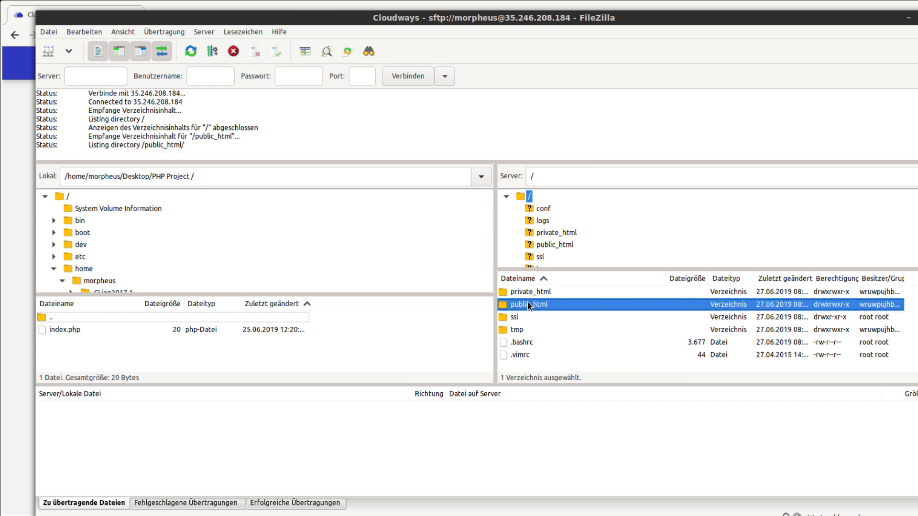
left_click(533, 309)
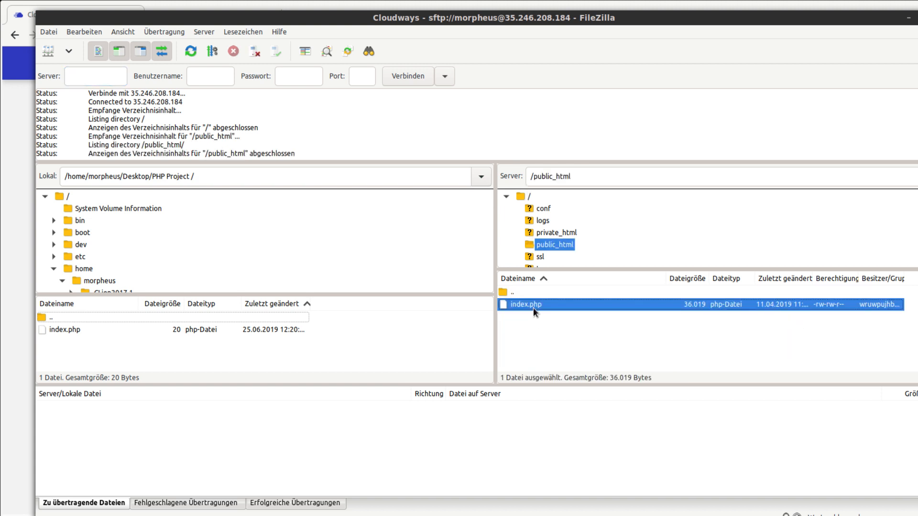
right_click(532, 308)
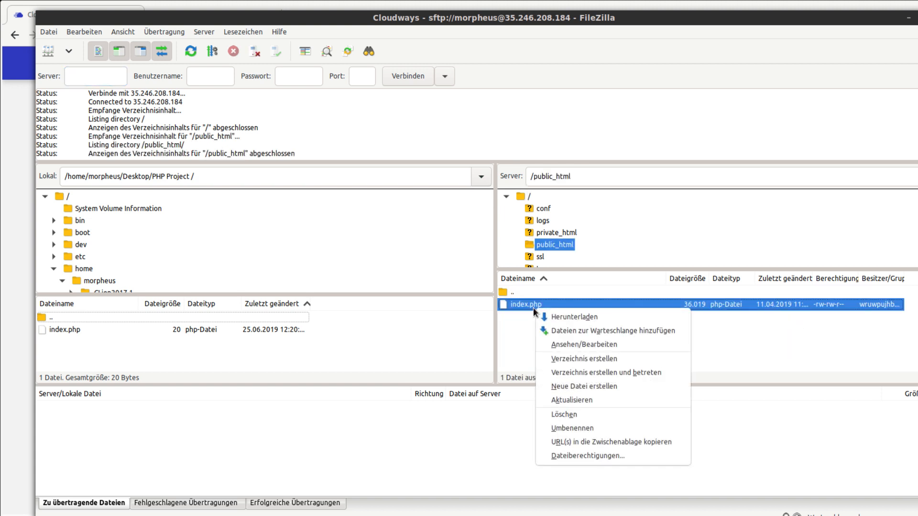
left_click(526, 326)
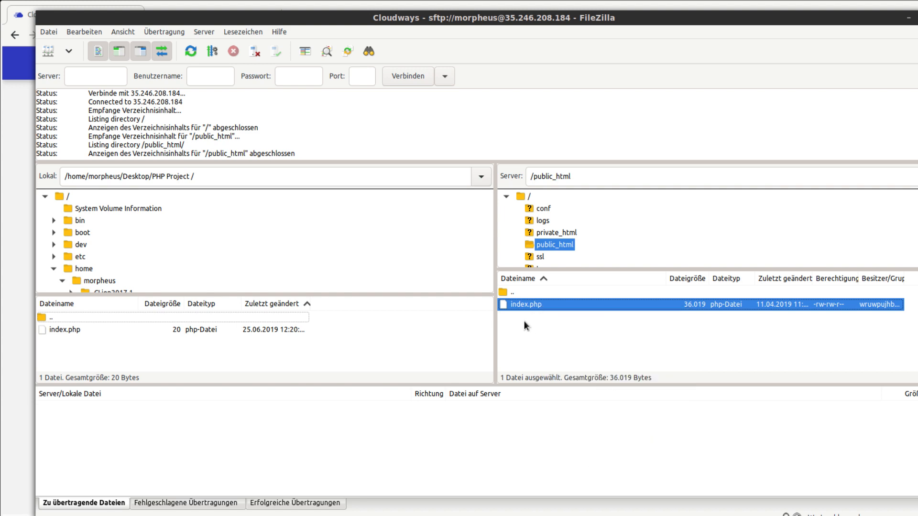
key("alt+Tab")
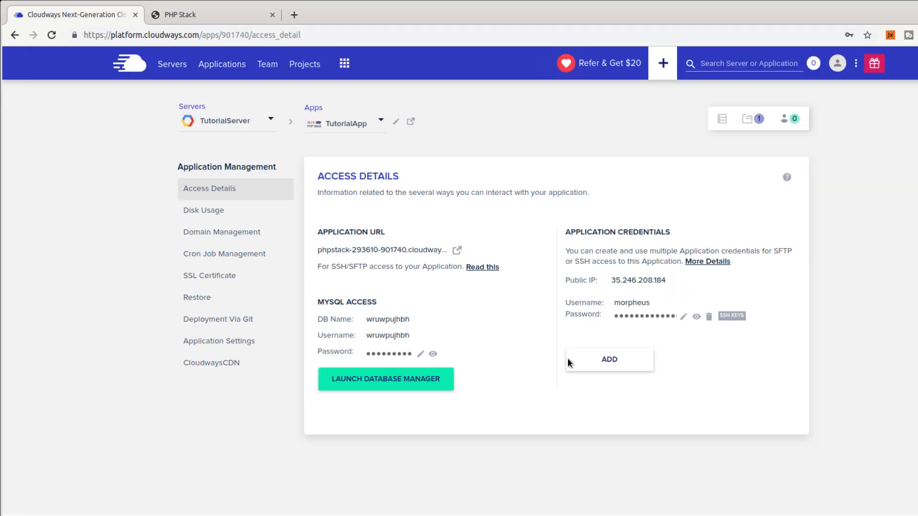
left_click(242, 12)
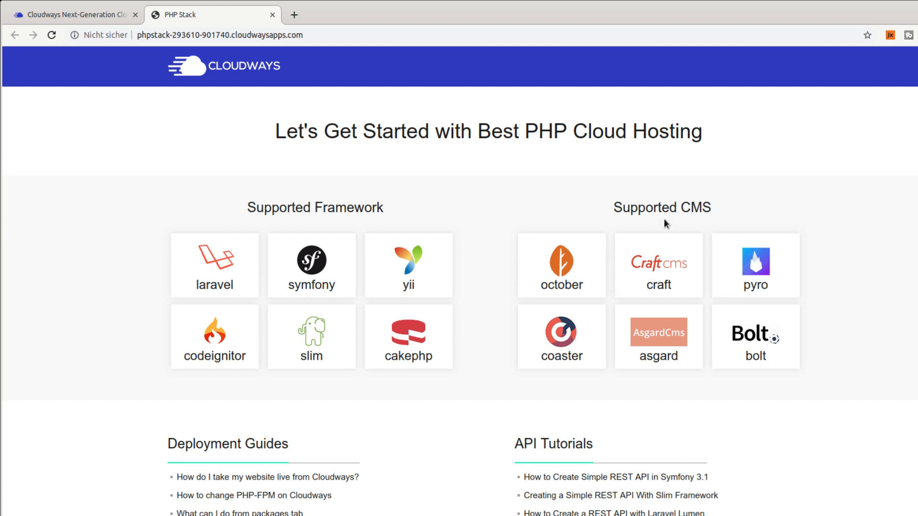
Upload the local index.php over the server's copy in public_html and reload the app page.
key("alt+Tab")
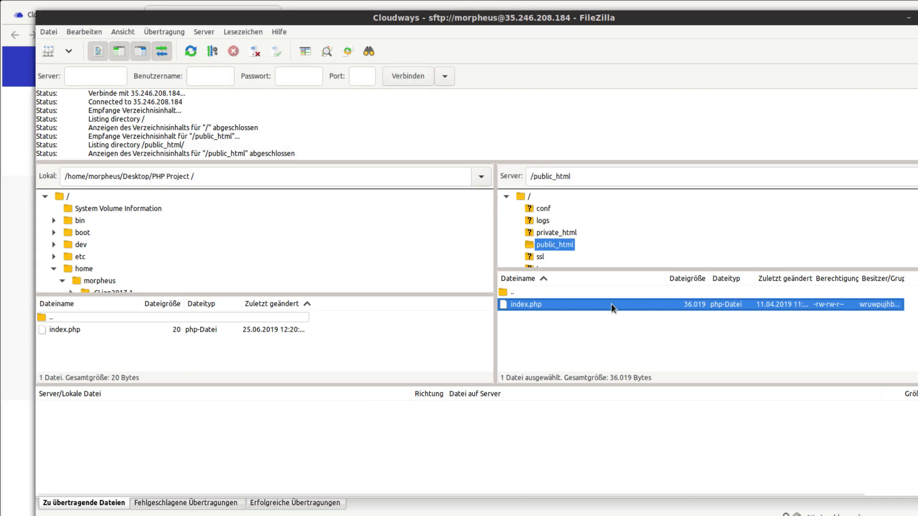
left_click(72, 328)
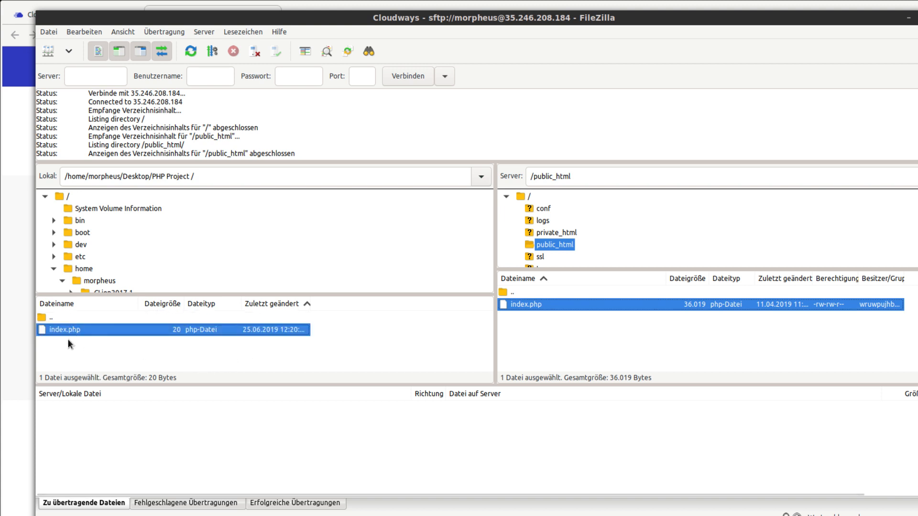
left_click_drag(74, 331, 565, 333)
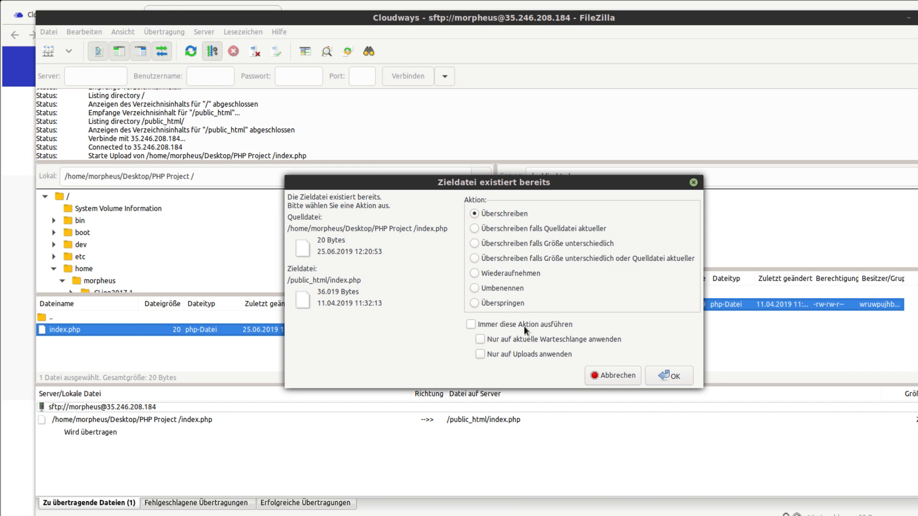
left_click(669, 375)
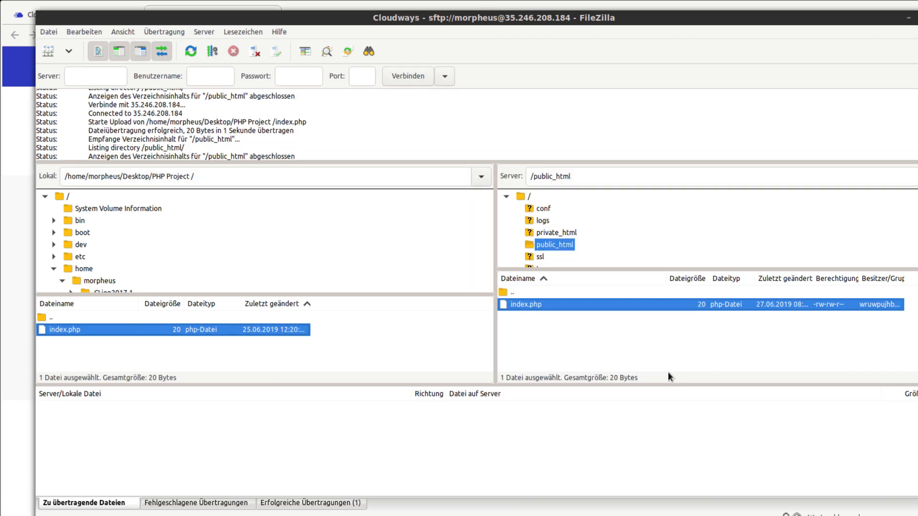
left_click(643, 328)
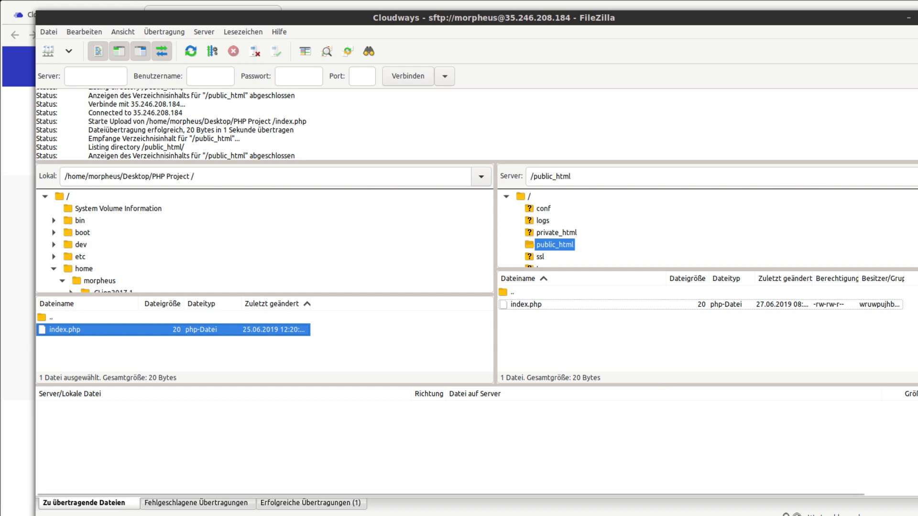
key("alt+Tab")
key("F5")
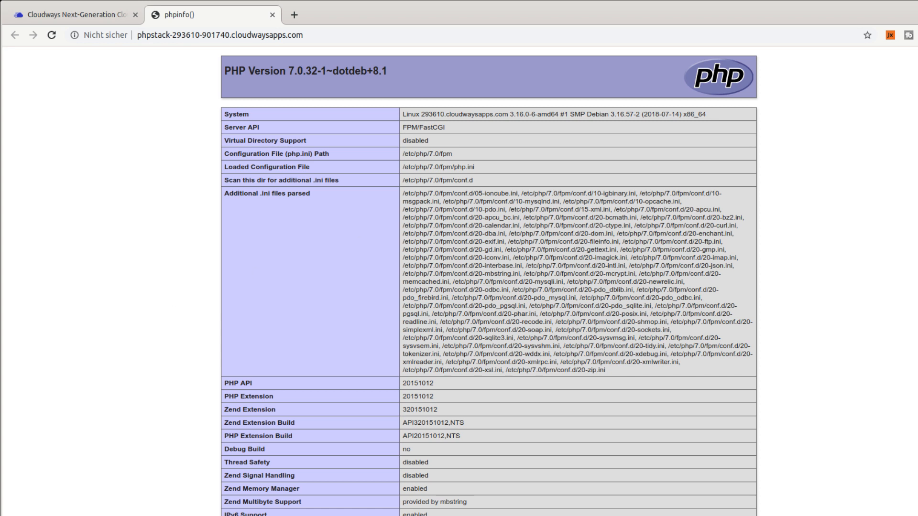
Open the local index.php to show its phpinfo() call, then close the editor.
key("alt+Tab")
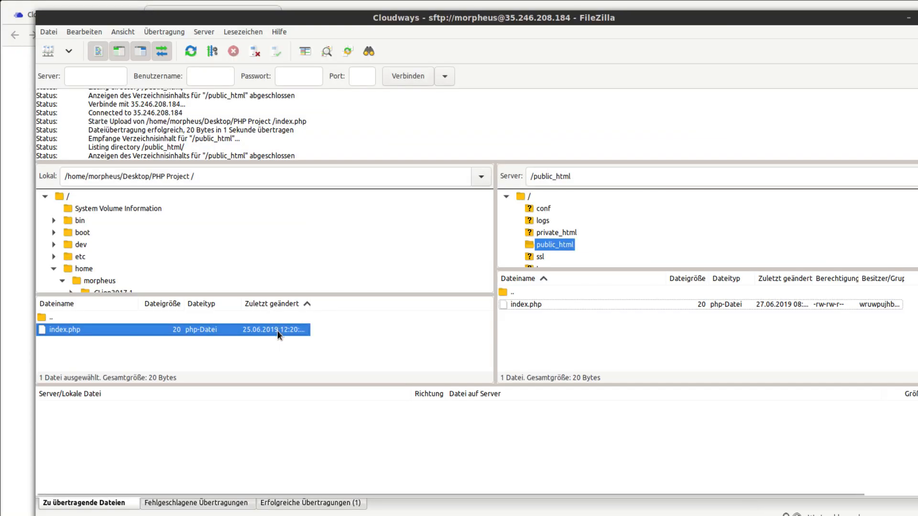
right_click(279, 330)
key("Escape")
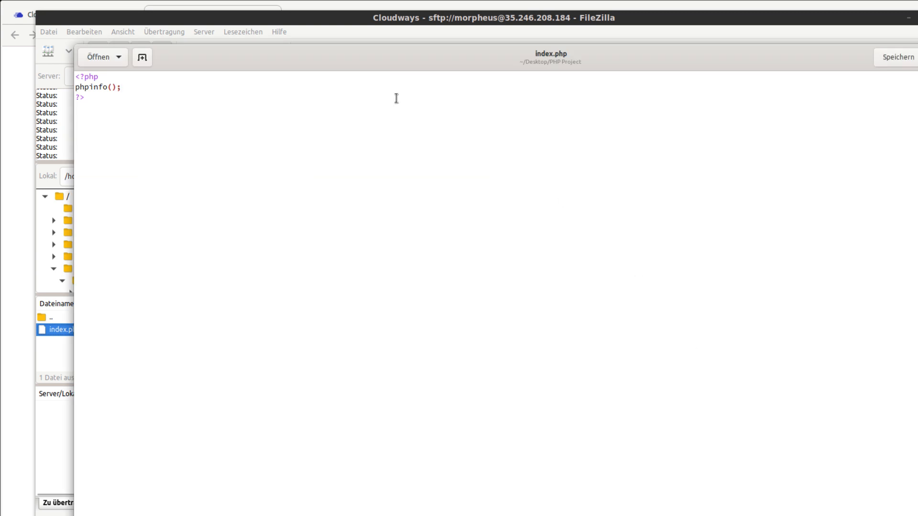
double_click(104, 87)
left_click(403, 203)
key("ctrl+w")
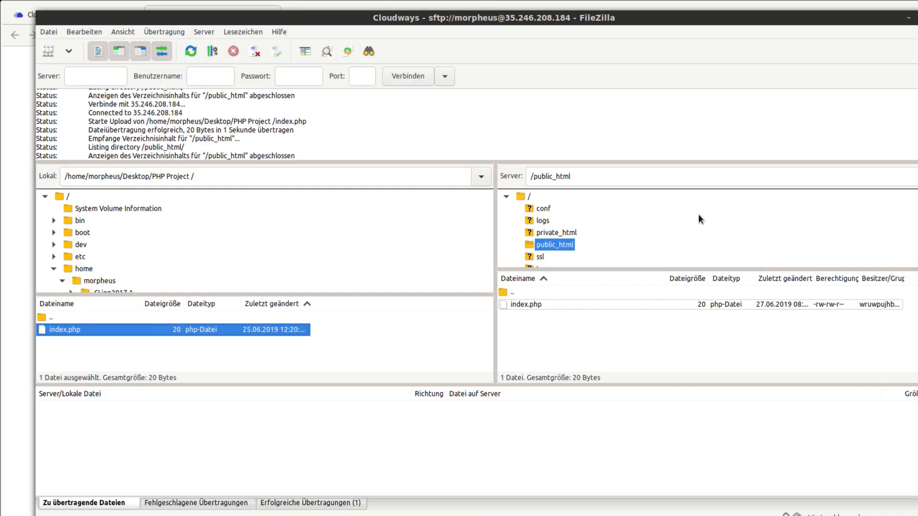
Scroll through the phpinfo output in the browser, then return to the Cloudways tab.
key("alt+Tab")
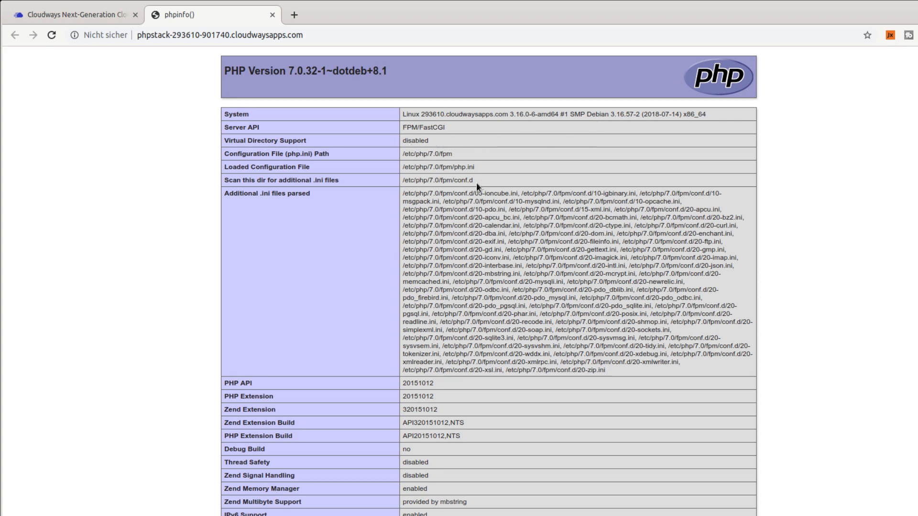
scroll(476, 183, "down", 3)
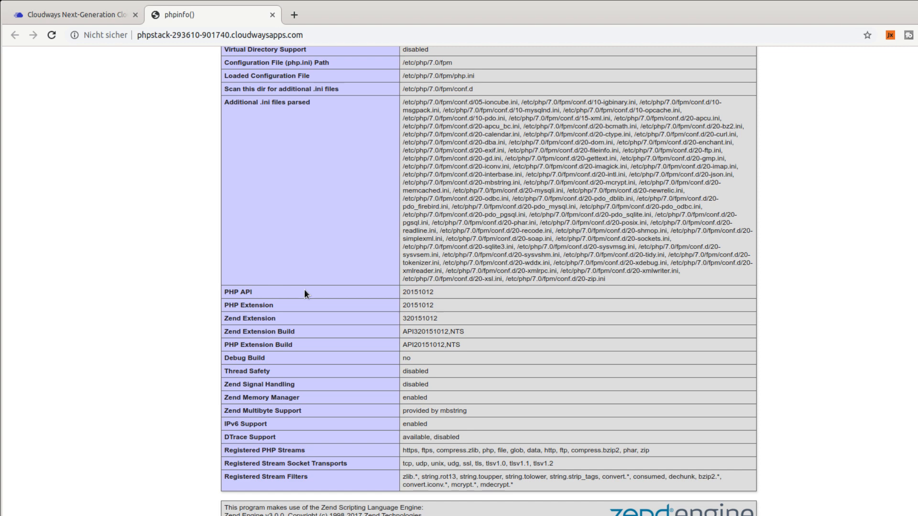
scroll(304, 288, "down", 10)
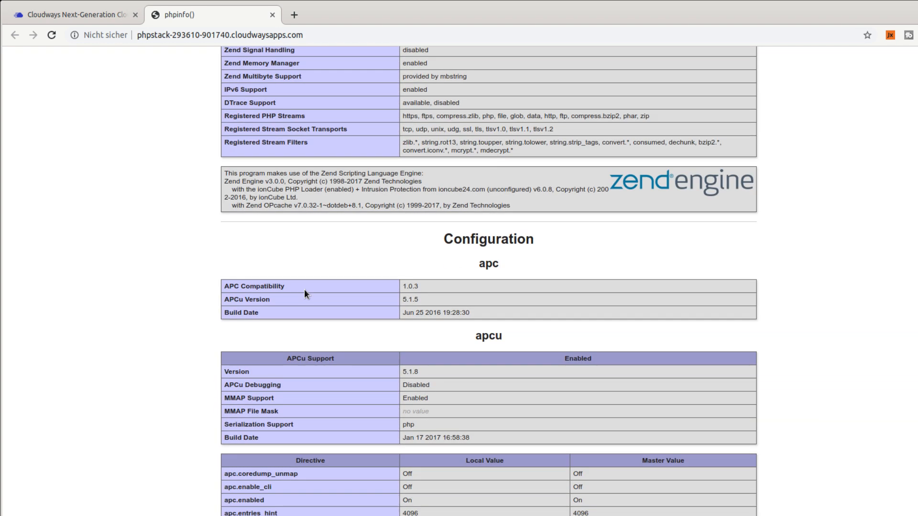
scroll(346, 218, "down", 6)
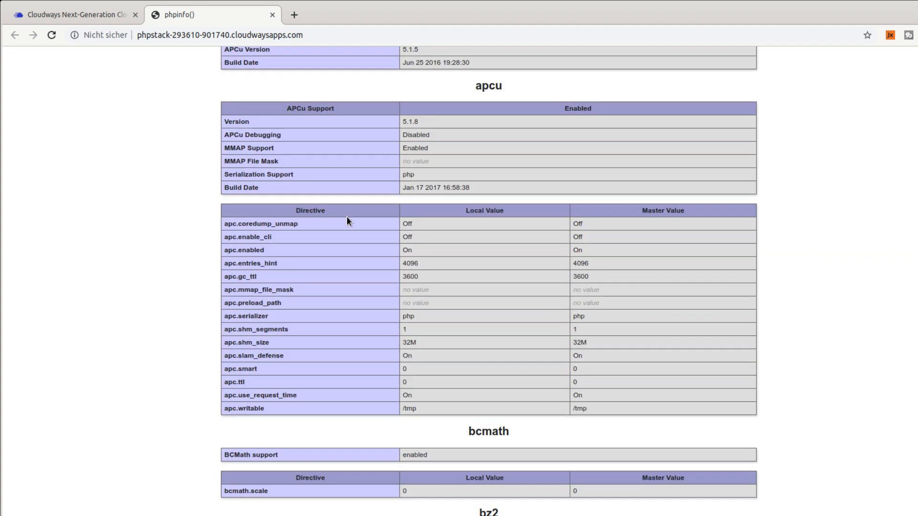
scroll(346, 237, "up", 20)
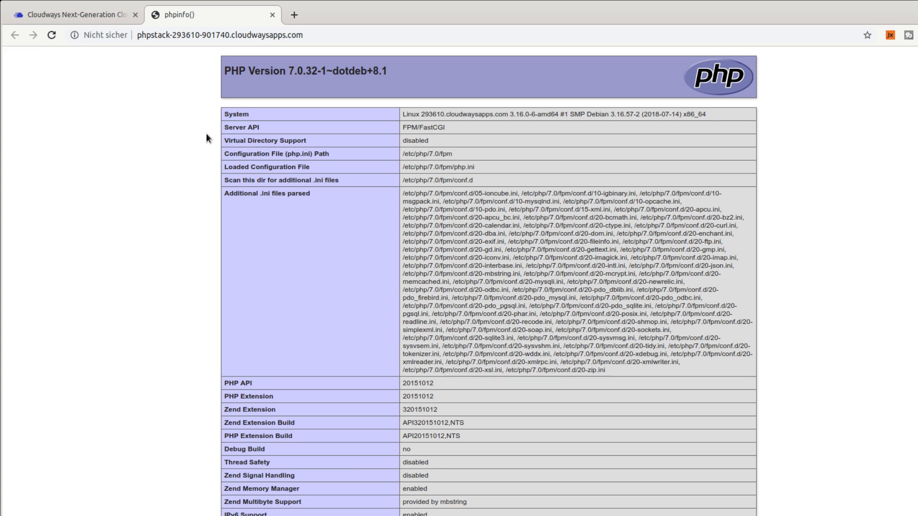
left_click(62, 15)
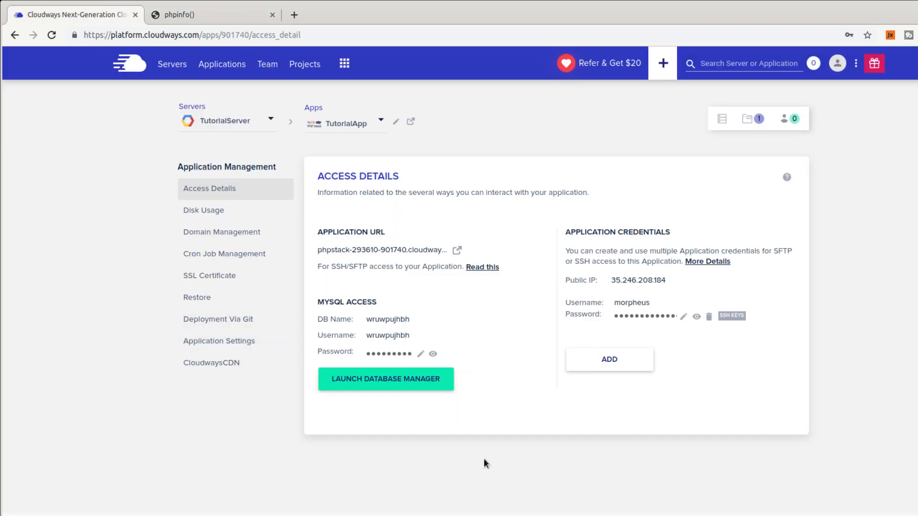
Delete TutorialApp's application credential and confirm the deletion.
left_click(709, 317)
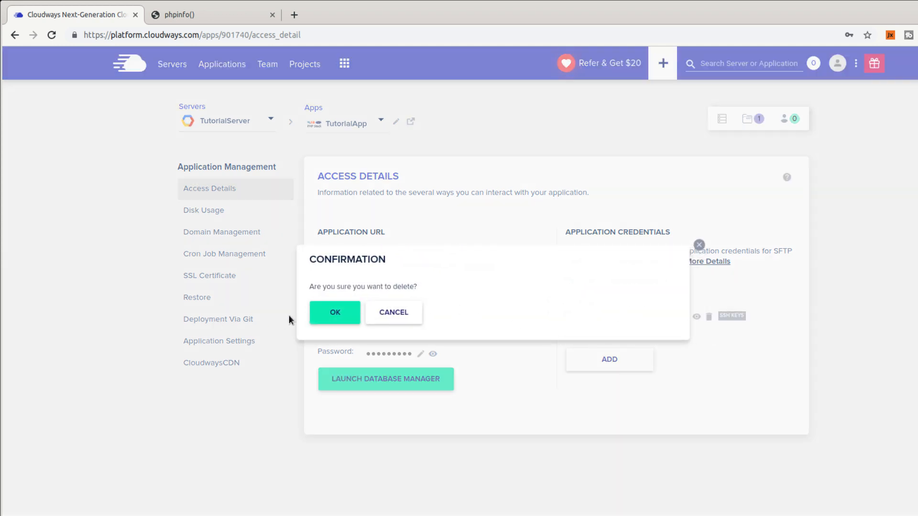
left_click(343, 313)
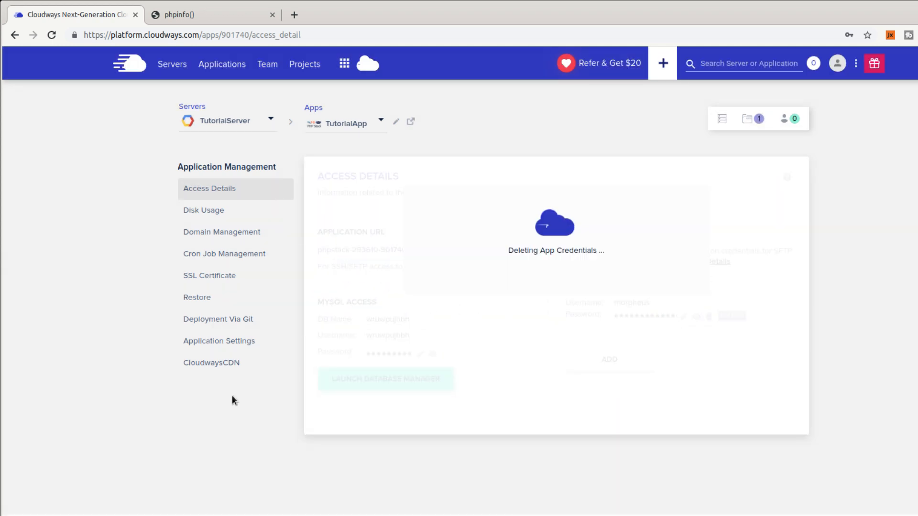